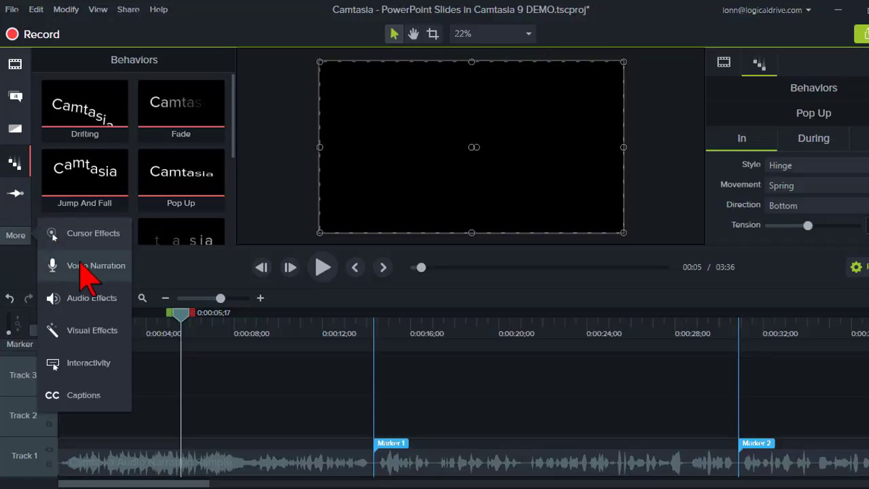
Step: Look at the voice narration recording options and return to the media bin
{"action": "left_click", "coordinate": [77, 263]}
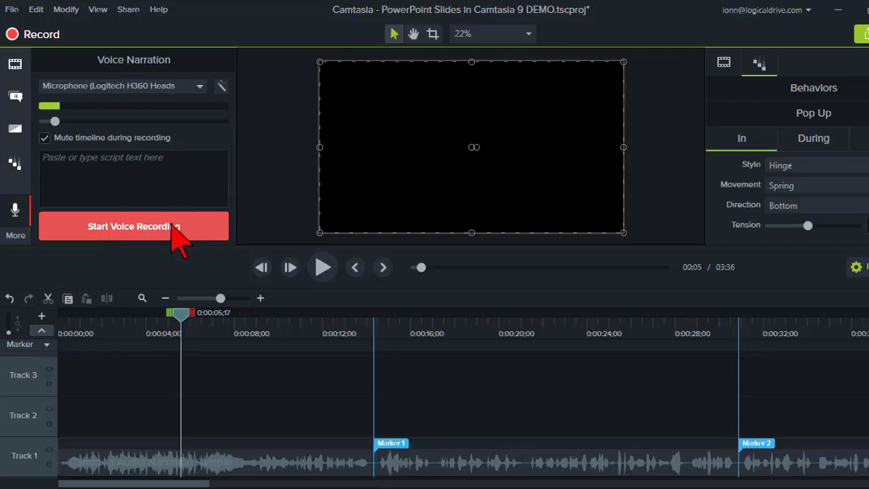
{"action": "left_click", "coordinate": [15, 64]}
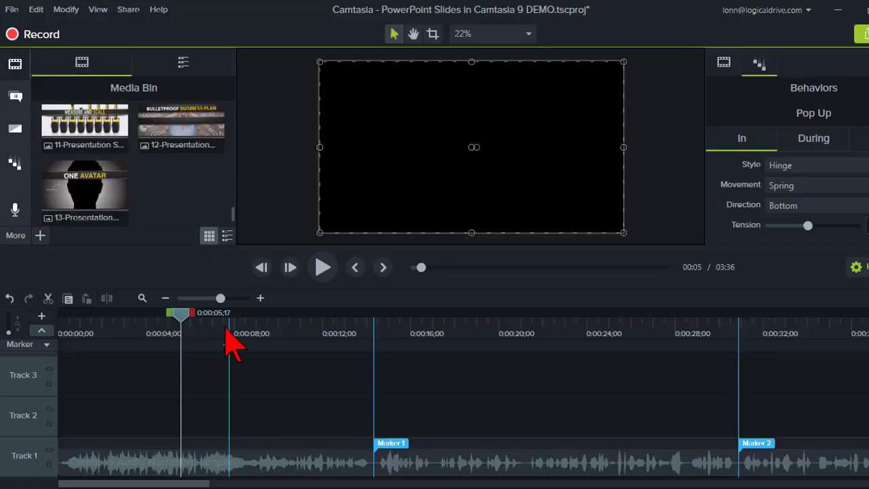
Step: Select the audio narration clip, mark the timeline range from 0:00:17;01 to 0:00:19;09, and clear the range
{"action": "left_click_drag", "start_coordinate": [225, 329], "coordinate": [247, 331]}
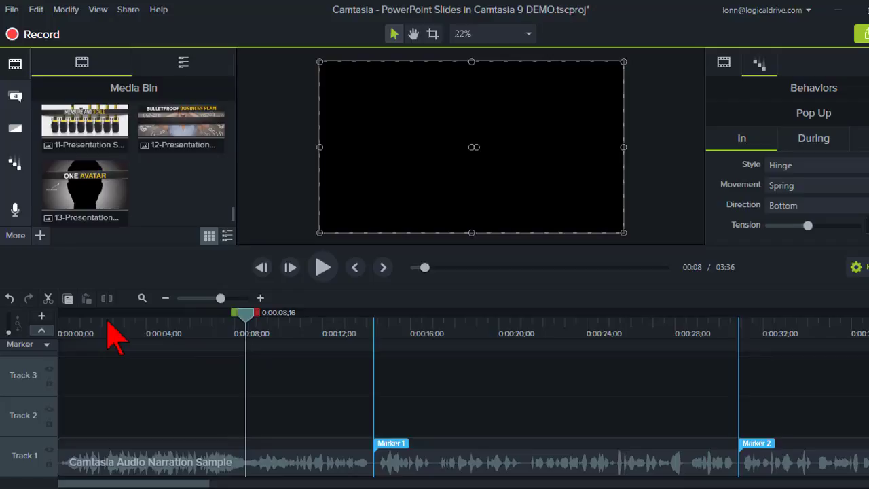
{"action": "left_click", "coordinate": [270, 464]}
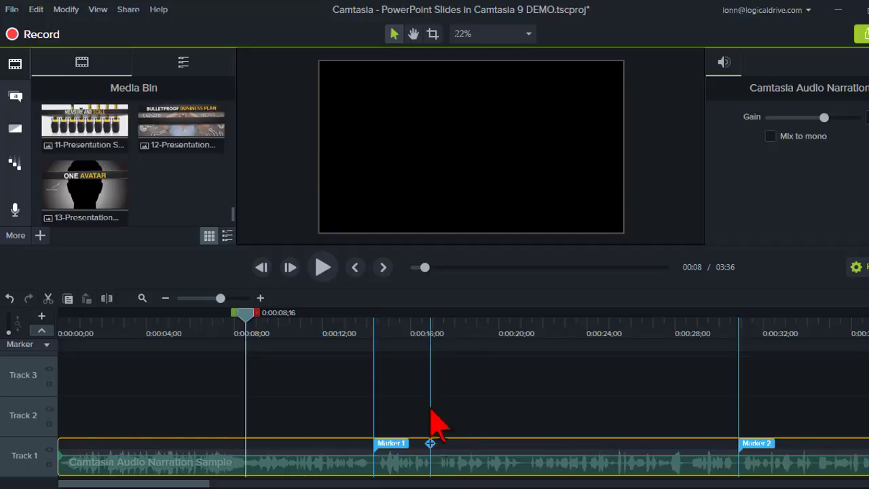
{"action": "left_click", "coordinate": [433, 323]}
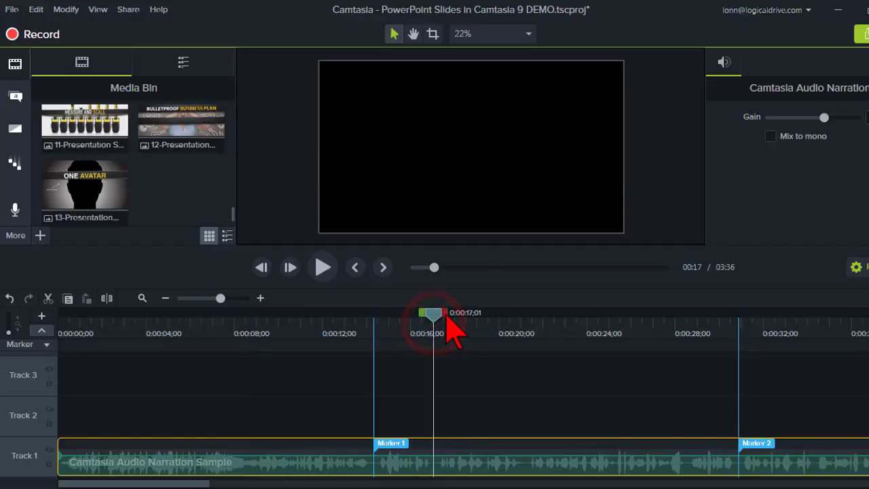
{"action": "left_click_drag", "start_coordinate": [448, 315], "coordinate": [493, 316]}
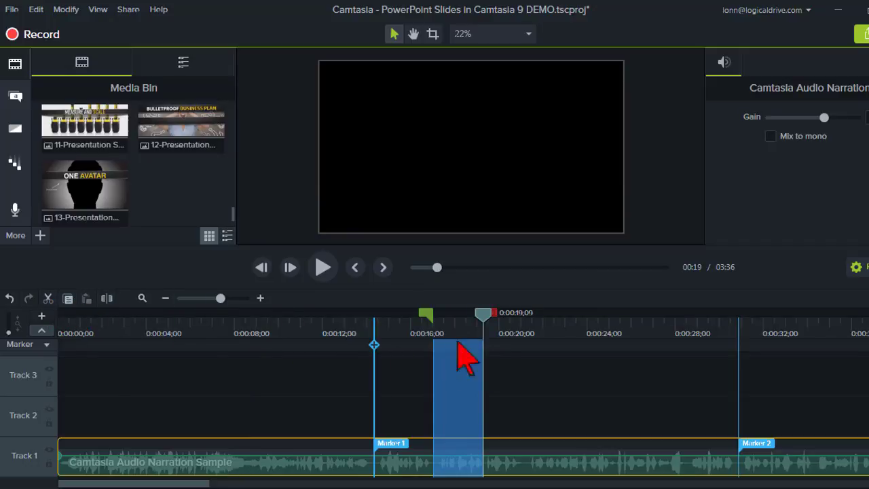
{"action": "left_click", "coordinate": [466, 325]}
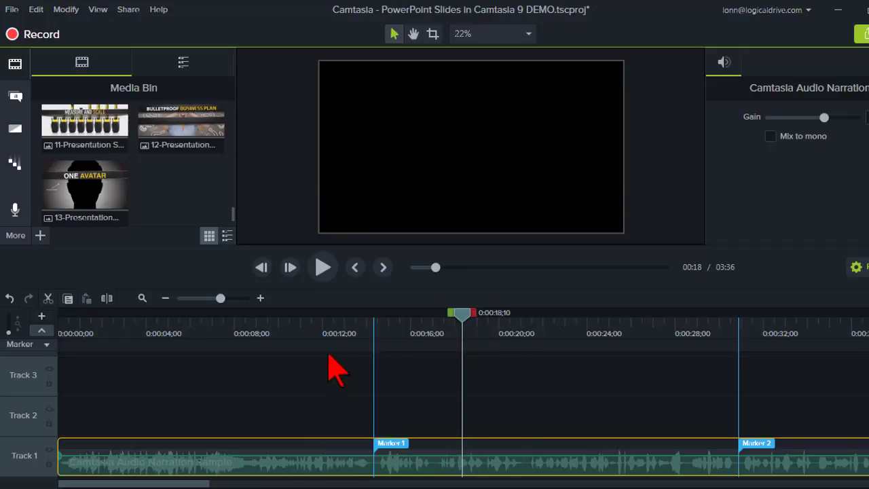
Step: Move the playhead to Marker 1 at 0:00:14;10 and inspect the properties of Marker 1 and Marker 2 on the narration clip
{"action": "left_click", "coordinate": [330, 326]}
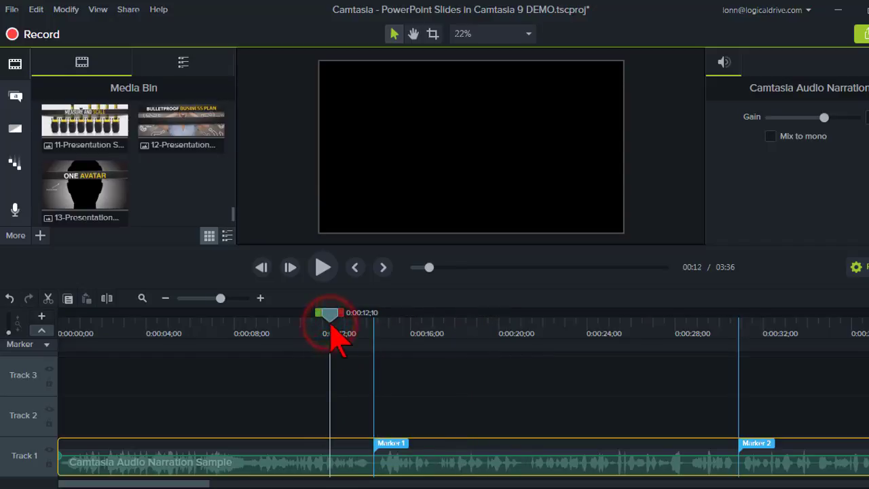
{"action": "mouse_move", "coordinate": [330, 319]}
{"action": "left_mouse_down"}
{"action": "mouse_move", "coordinate": [51, 314]}
{"action": "mouse_move", "coordinate": [85, 326]}
{"action": "mouse_move", "coordinate": [374, 331]}
{"action": "left_mouse_up"}
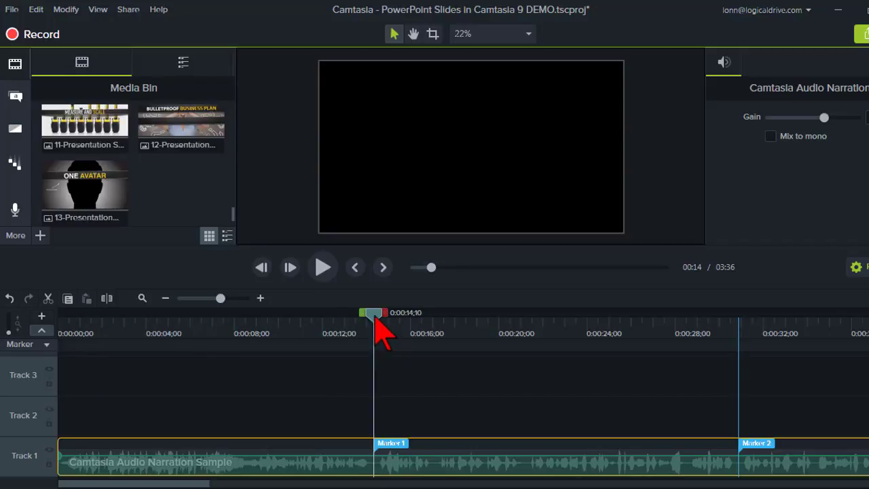
{"action": "left_click", "coordinate": [391, 445]}
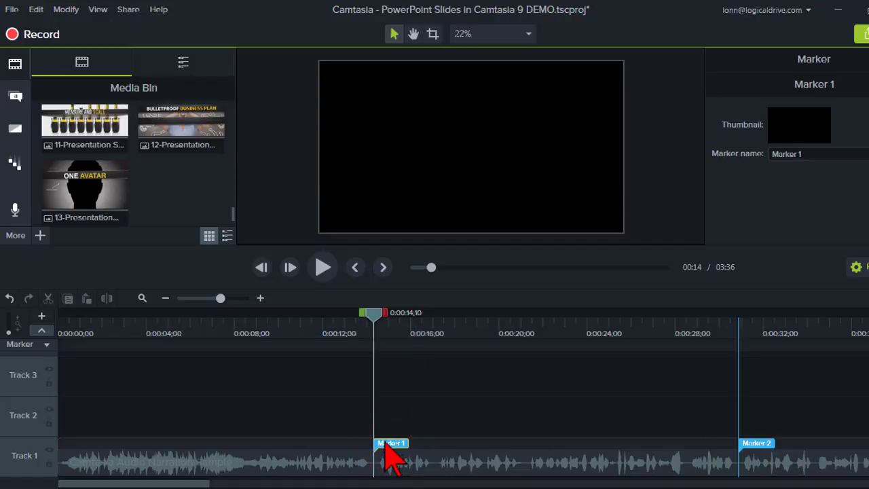
{"action": "left_click", "coordinate": [756, 444]}
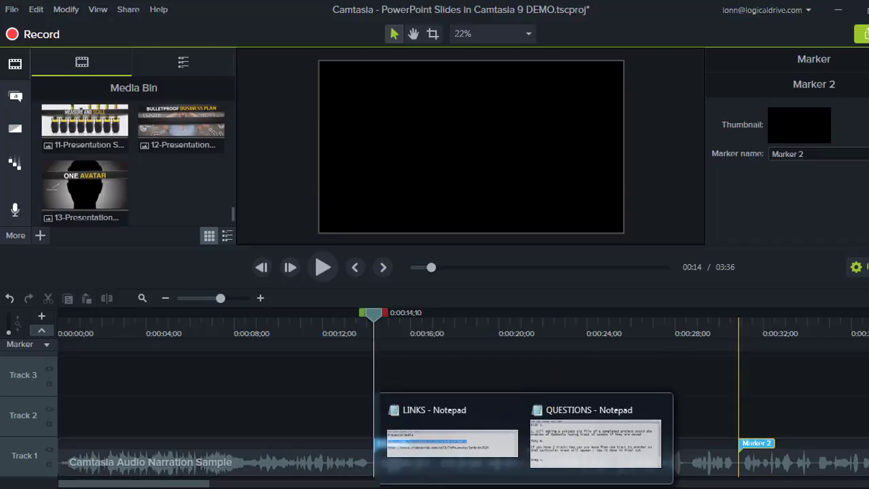
Step: Add a marker to the audio narration clip at 0:00:21;07, between the two existing clip markers
{"action": "mouse_move", "coordinate": [376, 488]}
{"action": "left_click", "coordinate": [336, 444]}
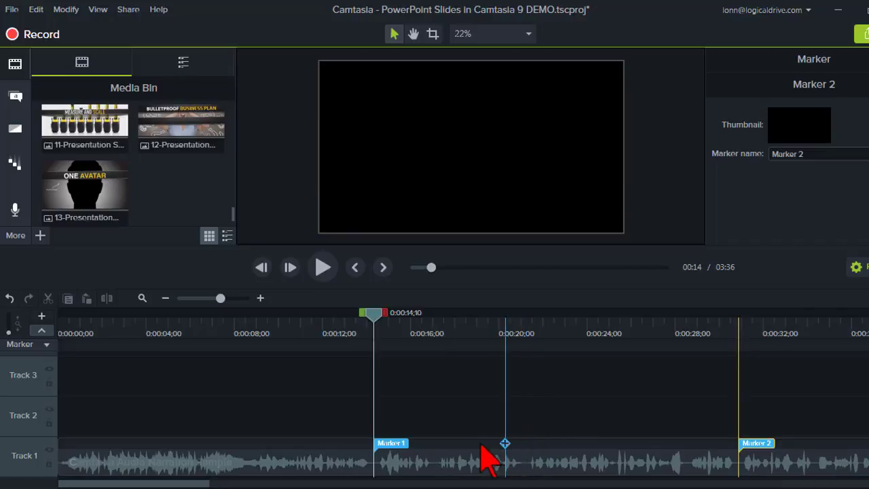
{"action": "left_click", "coordinate": [527, 443]}
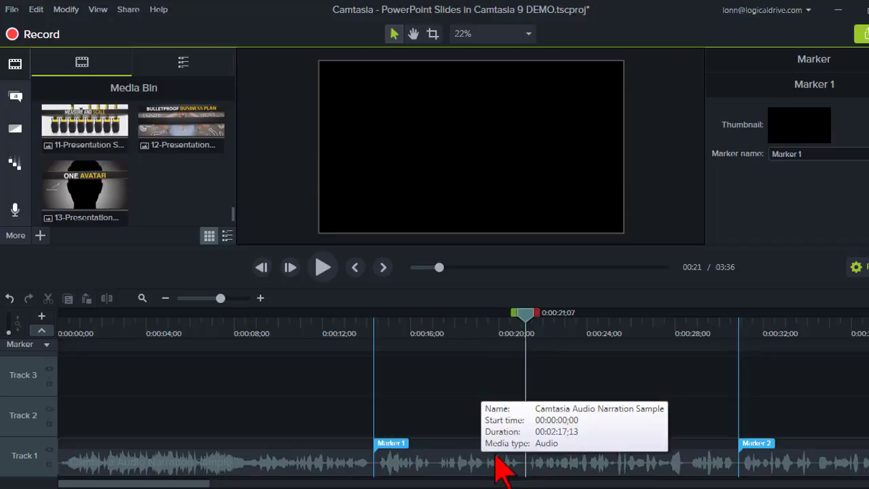
Step: Add a timeline marker at 0:00:08;20 in the marker track above the tracks
{"action": "left_click", "coordinate": [250, 328]}
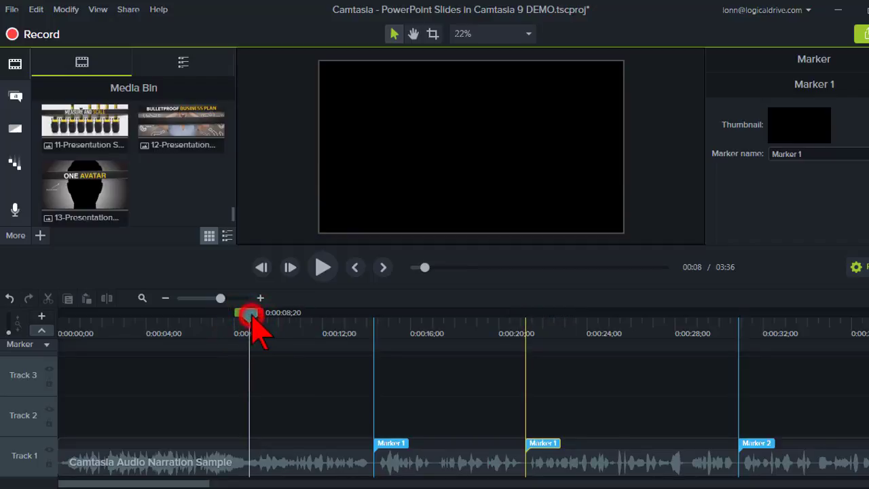
{"action": "left_click", "coordinate": [250, 313]}
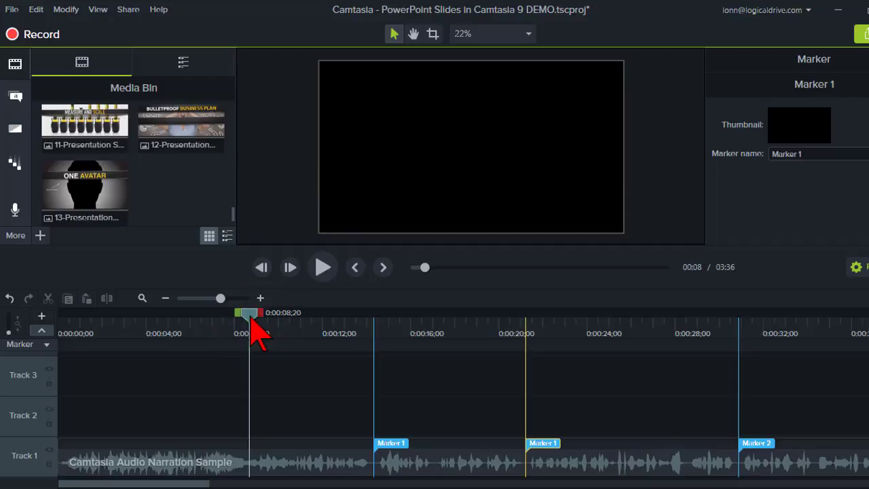
{"action": "key", "text": "m"}
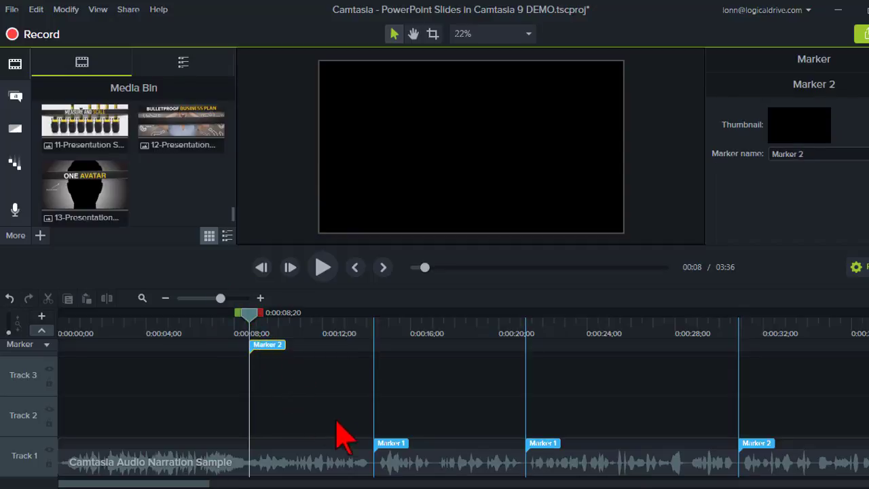
Step: Move the narration clip with its markers to start at 0:00:03;18, and return it to the timeline's beginning
{"action": "left_click", "coordinate": [385, 445]}
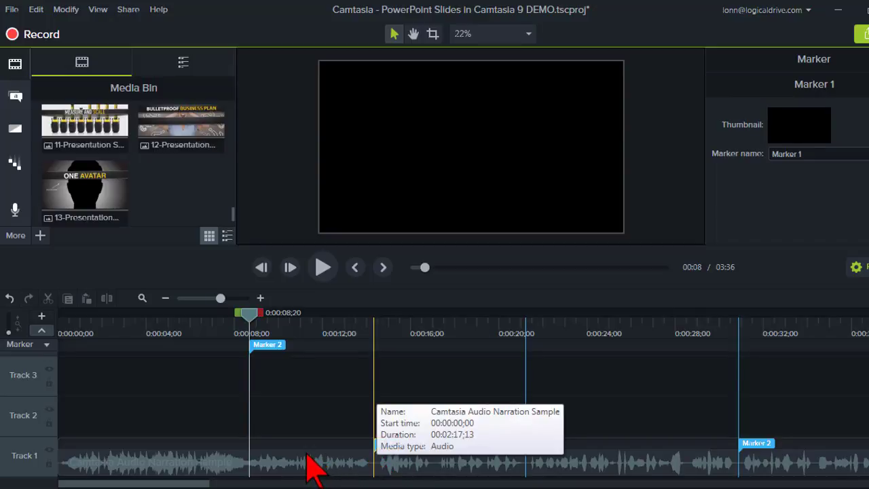
{"action": "left_click", "coordinate": [263, 344]}
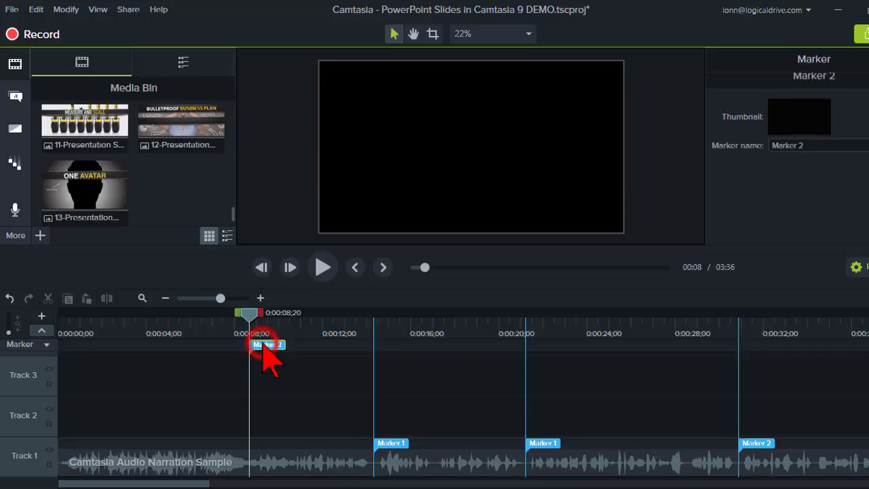
{"action": "left_click", "coordinate": [284, 458]}
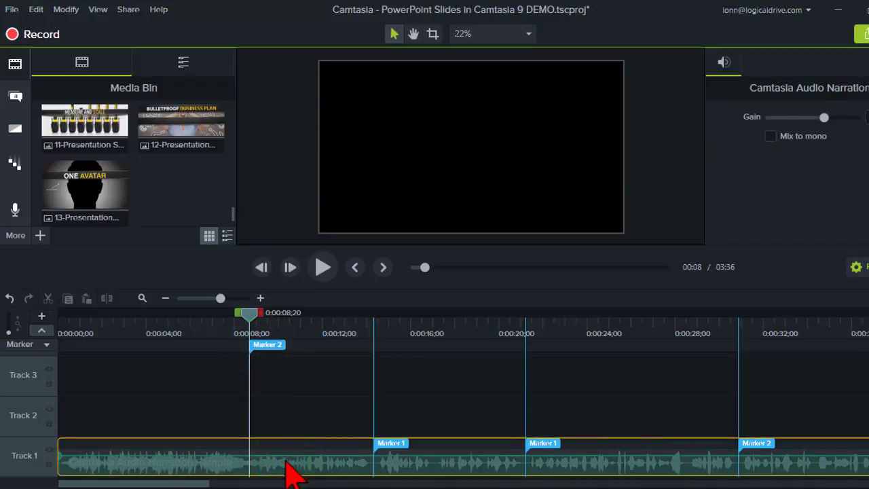
{"action": "left_click_drag", "start_coordinate": [285, 467], "coordinate": [365, 468]}
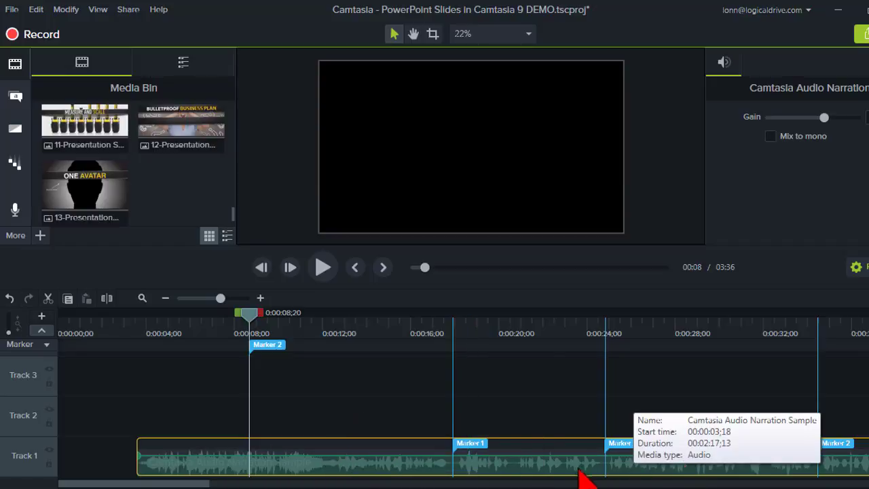
{"action": "left_click_drag", "start_coordinate": [573, 466], "coordinate": [486, 469]}
Step: Delete the timeline marker at 0:00:08;20
{"action": "left_click", "coordinate": [272, 347]}
{"action": "key", "text": "Delete"}
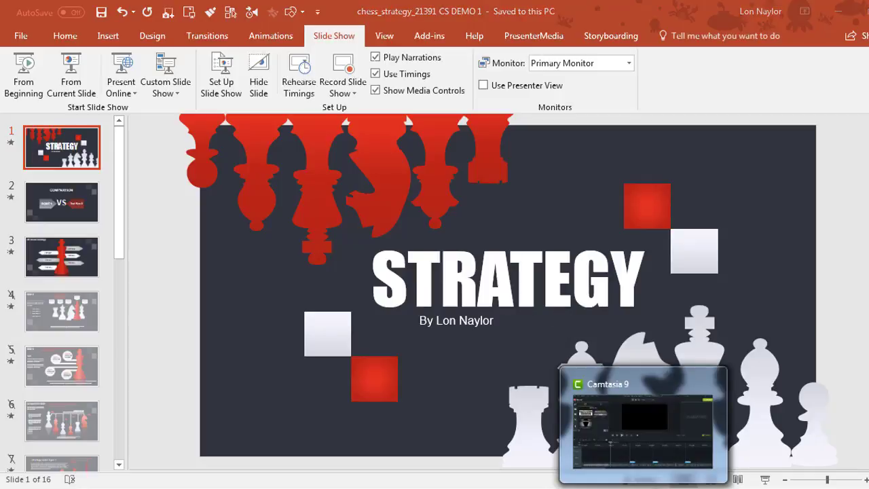
Step: Switch to the chess_strategy_21391 CS DEMO 1 presentation in PowerPoint and review its first three slides
{"action": "left_click", "coordinate": [655, 488]}
{"action": "mouse_move", "coordinate": [377, 486]}
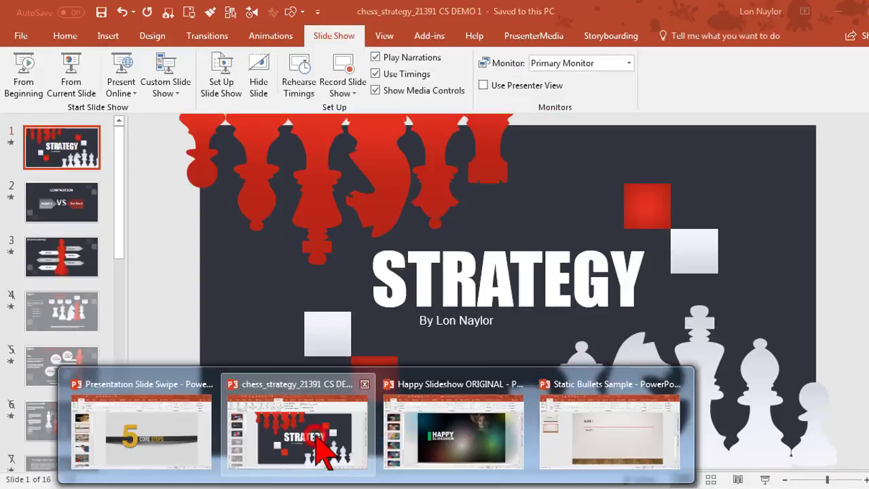
{"action": "left_click", "coordinate": [314, 448]}
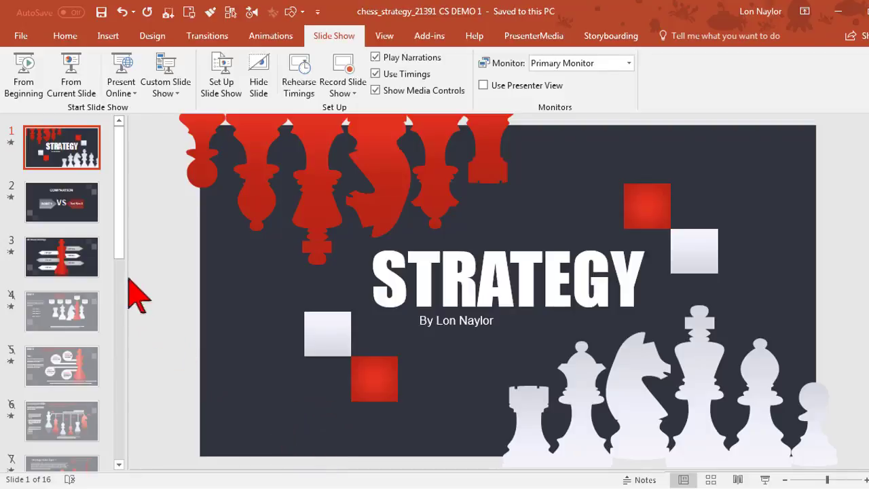
{"action": "left_click", "coordinate": [74, 205]}
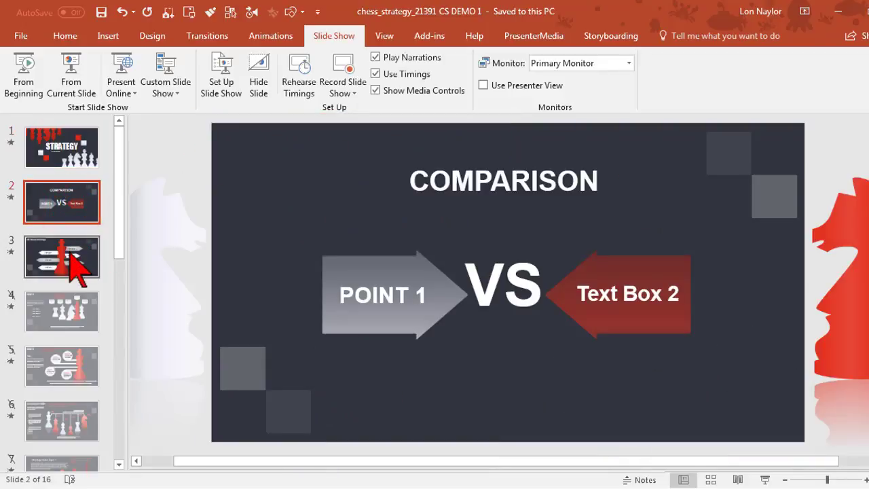
{"action": "left_click", "coordinate": [69, 253]}
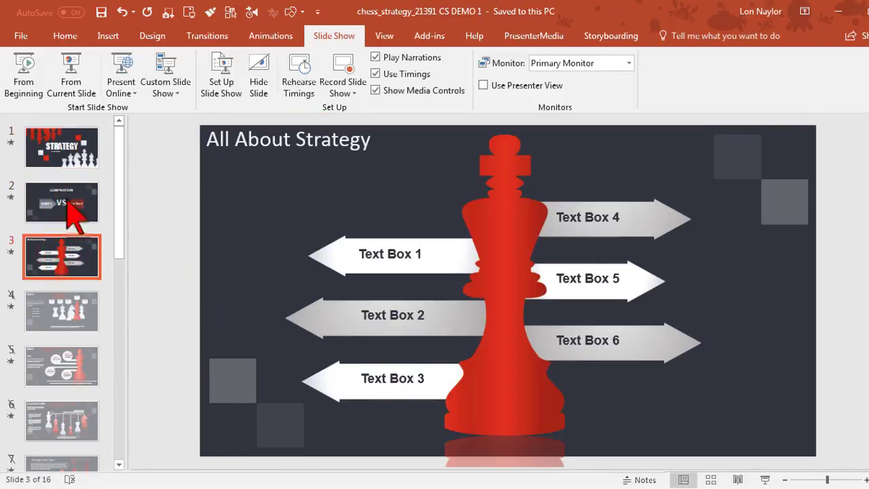
{"action": "left_click", "coordinate": [70, 148]}
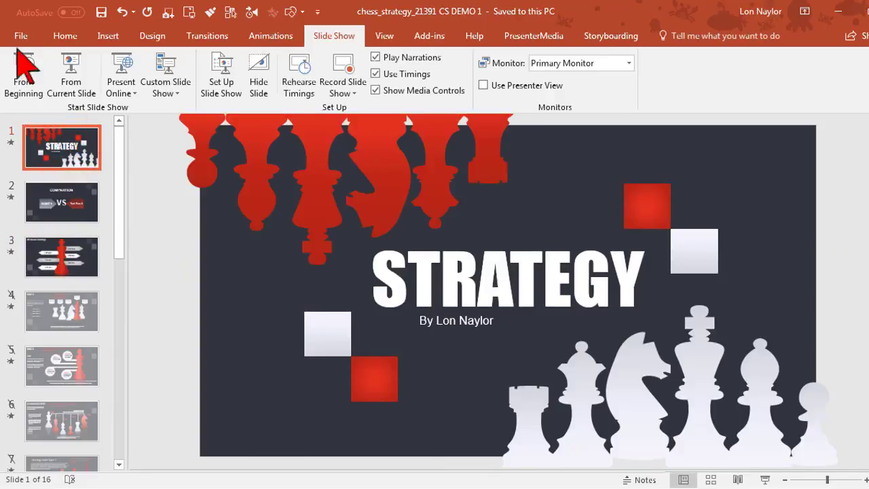
Step: Try to export the presentation as a Full HD (1080p) MPEG-4 video with 10 seconds spent on each slide
{"action": "left_click", "coordinate": [21, 37]}
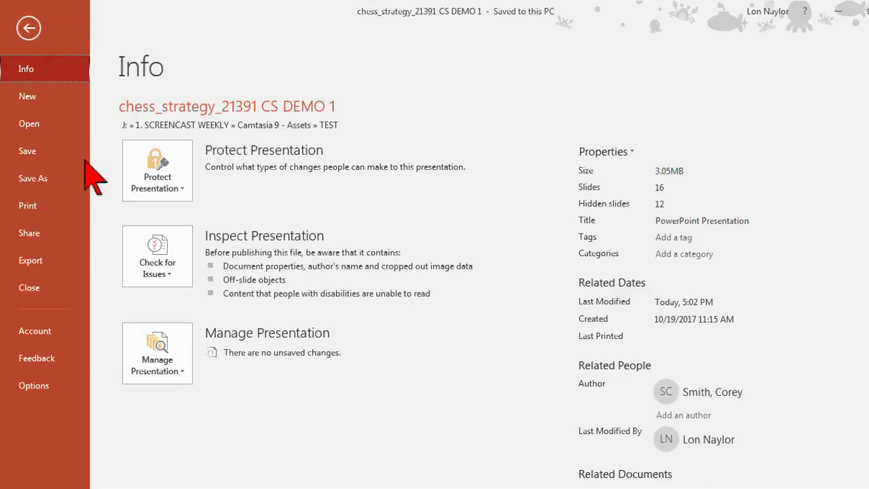
{"action": "left_click", "coordinate": [76, 263]}
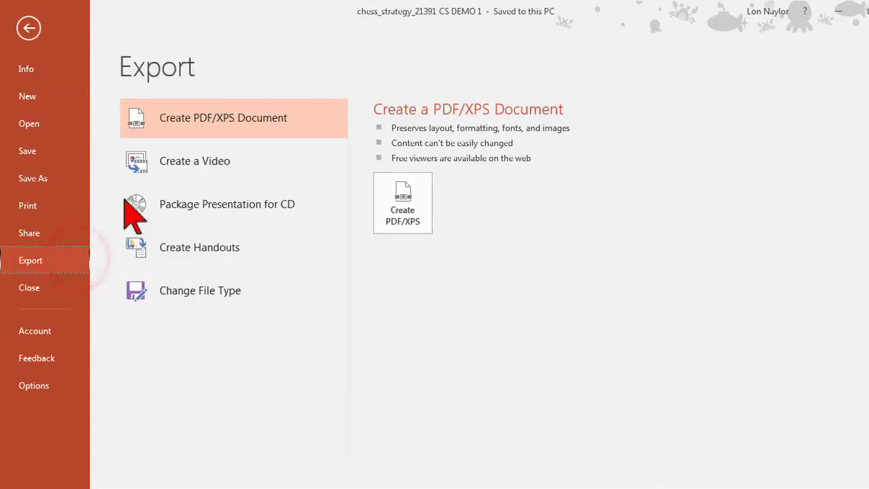
{"action": "left_click", "coordinate": [197, 166]}
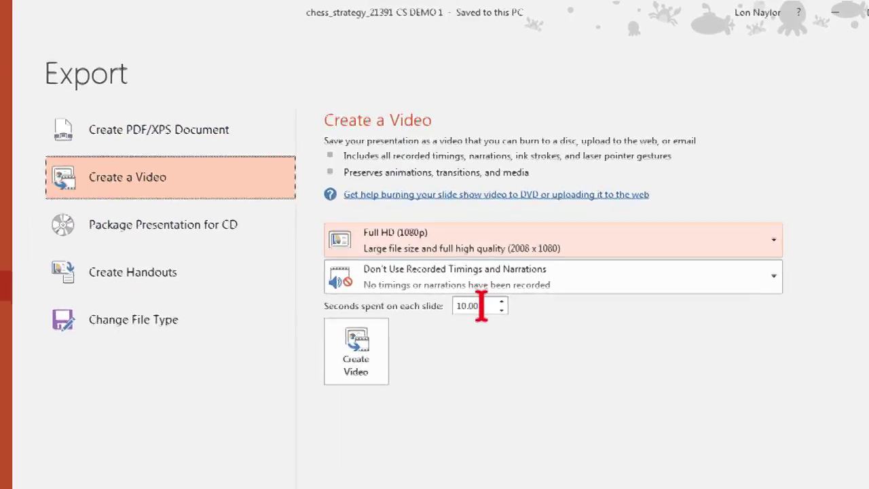
{"action": "double_click", "coordinate": [418, 356]}
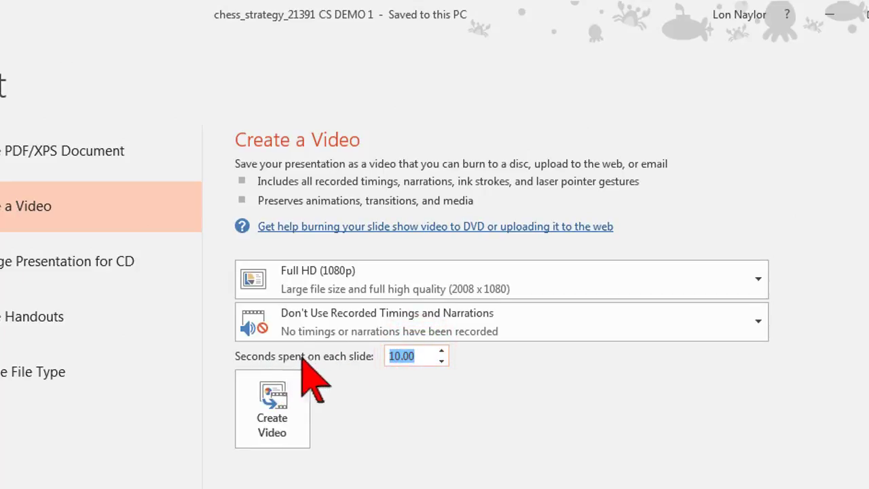
{"action": "left_click", "coordinate": [415, 356]}
{"action": "left_click", "coordinate": [273, 405]}
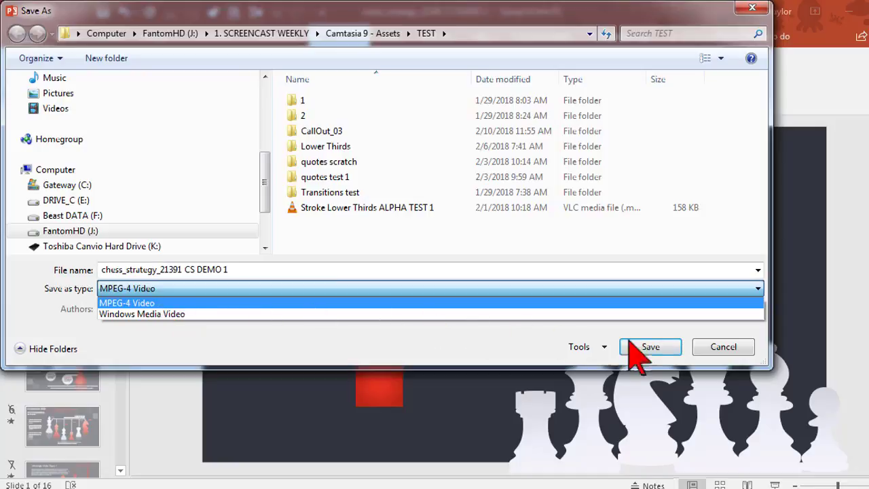
{"action": "left_click", "coordinate": [723, 346]}
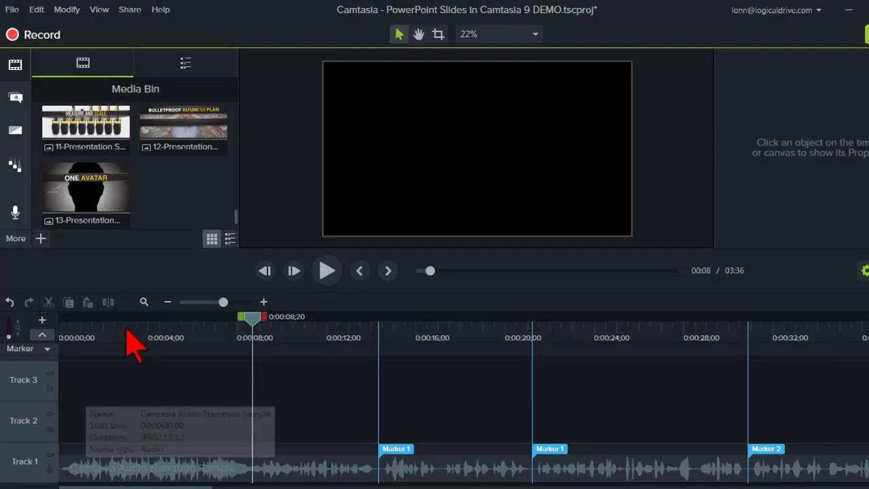
Step: In Camtasia, place the chess_strategy_21391 CS DEMO 1 video at the start of Track 2 and enlarge it slightly to the canvas's lower edge
{"action": "left_click_drag", "start_coordinate": [247, 322], "coordinate": [17, 339]}
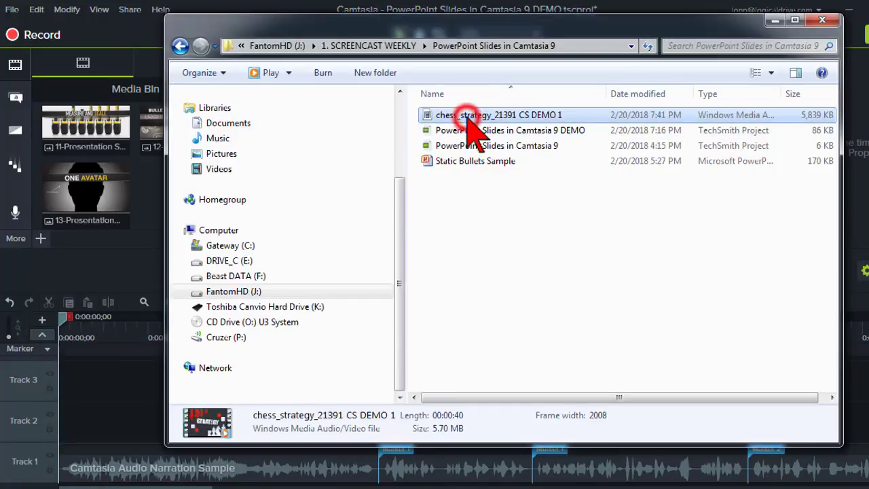
{"action": "left_click_drag", "start_coordinate": [467, 116], "coordinate": [99, 385]}
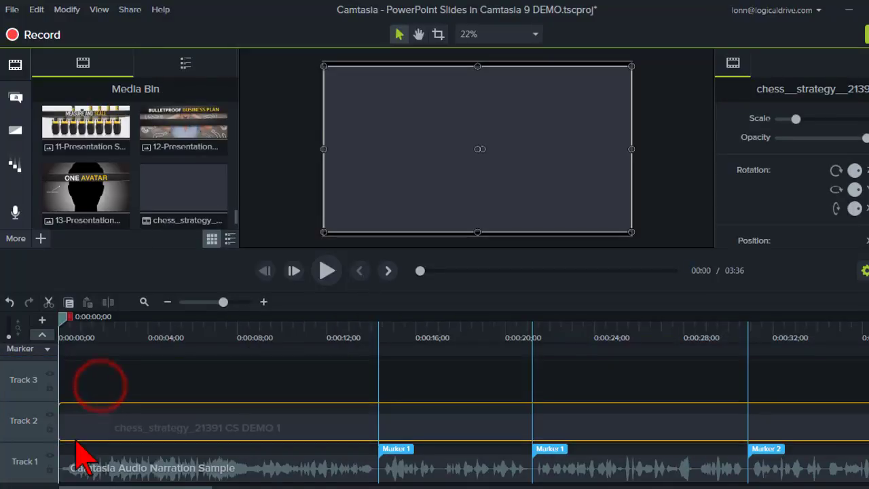
{"action": "left_click_drag", "start_coordinate": [478, 235], "coordinate": [480, 237]}
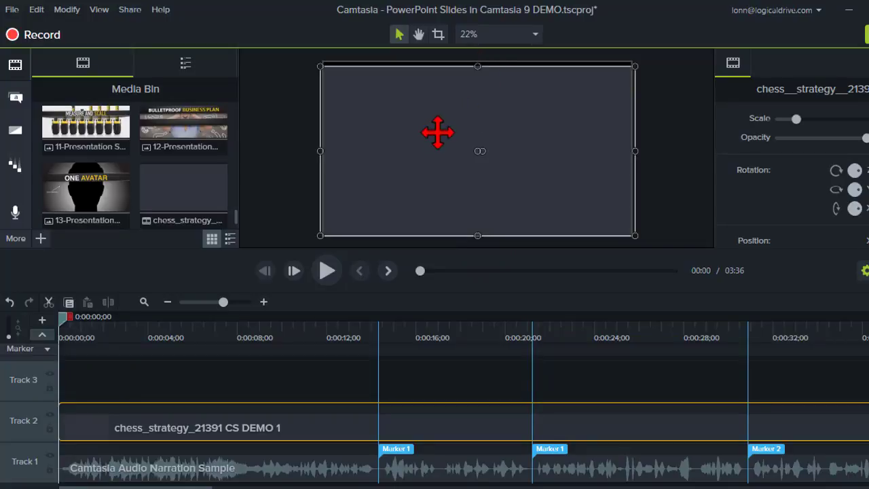
Step: Fit the chess_strategy_21391 CS DEMO 1 video to the canvas by adjusting its upper edge and both sides
{"action": "left_click_drag", "start_coordinate": [428, 165], "coordinate": [427, 162]}
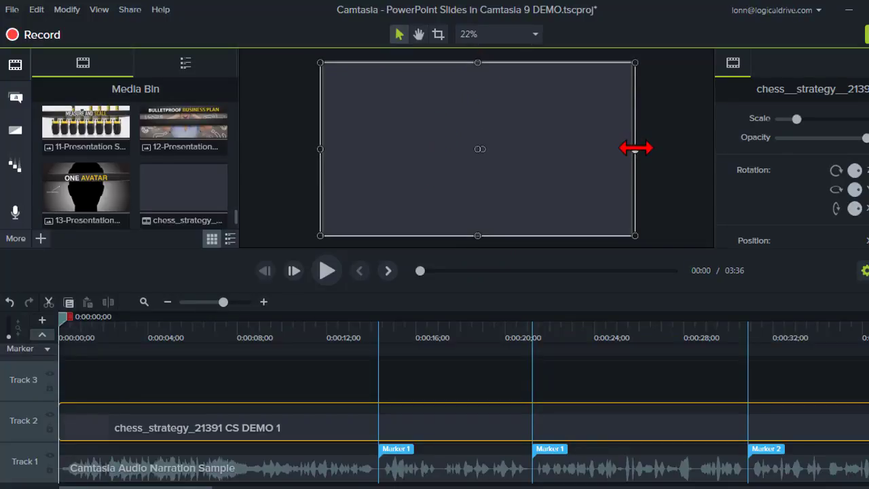
{"action": "left_click_drag", "start_coordinate": [634, 149], "coordinate": [631, 149]}
{"action": "left_click_drag", "start_coordinate": [320, 149], "coordinate": [323, 171]}
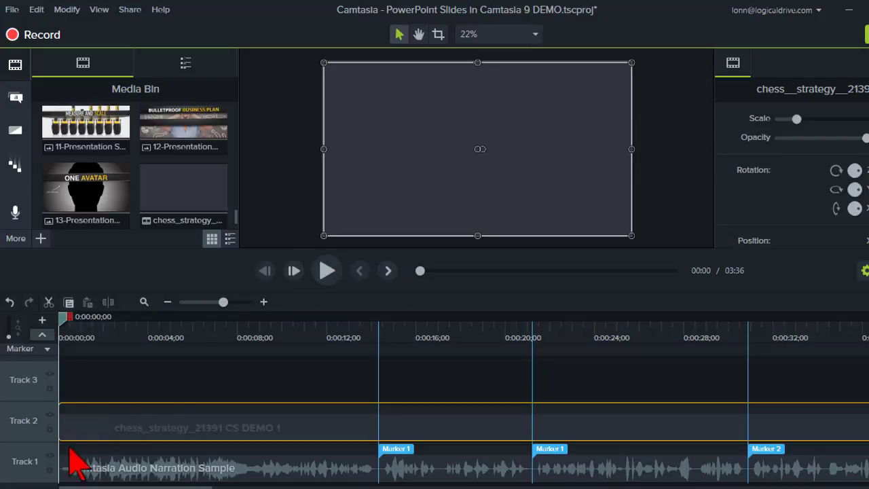
Step: Temporarily turn off Track 1, preview the opening slides of the chess_strategy video, and return the playhead to 0:00:05;14
{"action": "left_click", "coordinate": [49, 457]}
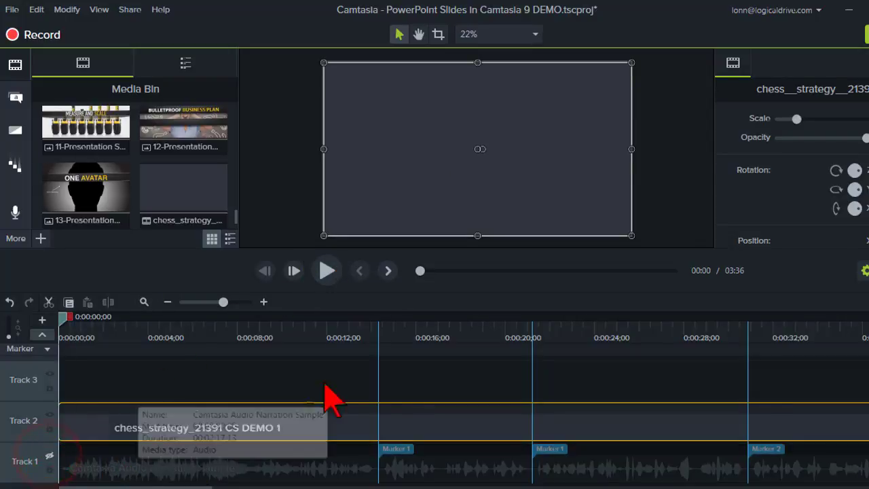
{"action": "left_click", "coordinate": [328, 271]}
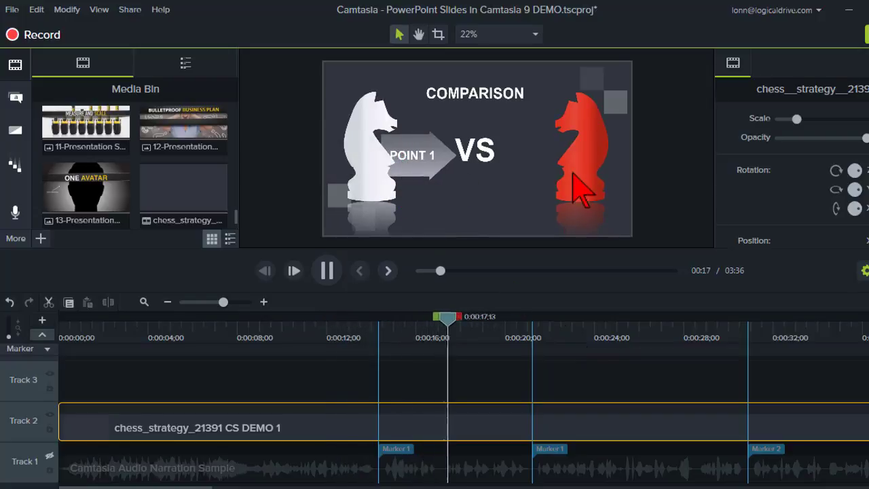
{"action": "left_click", "coordinate": [331, 272]}
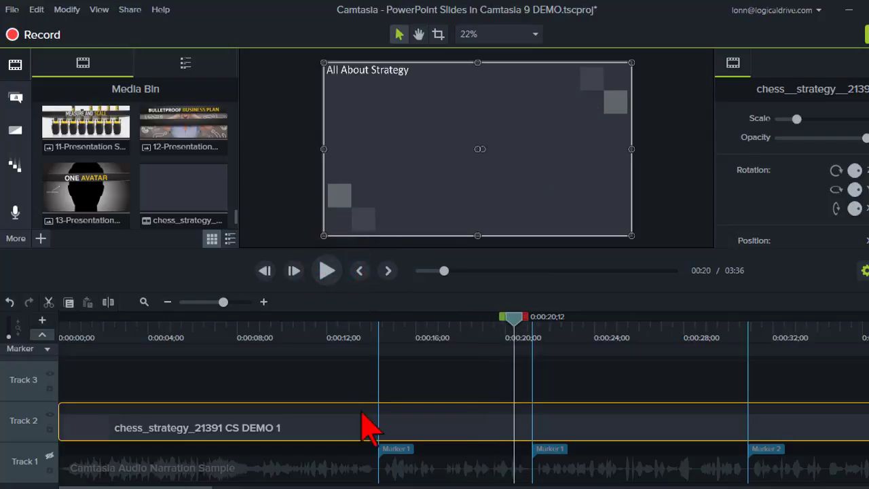
{"action": "left_click", "coordinate": [180, 331]}
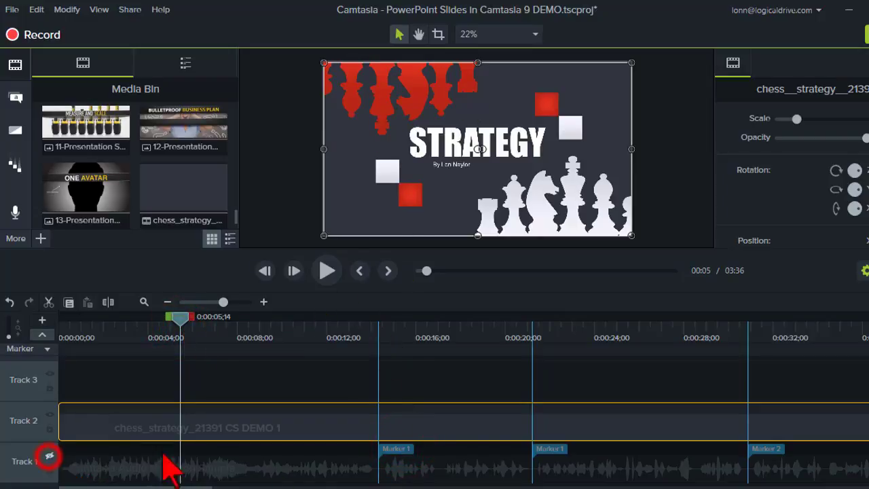
Step: Compare the first slide's end with the first marker and place the playhead on its last frame at 0:00:09;29
{"action": "left_click", "coordinate": [397, 454]}
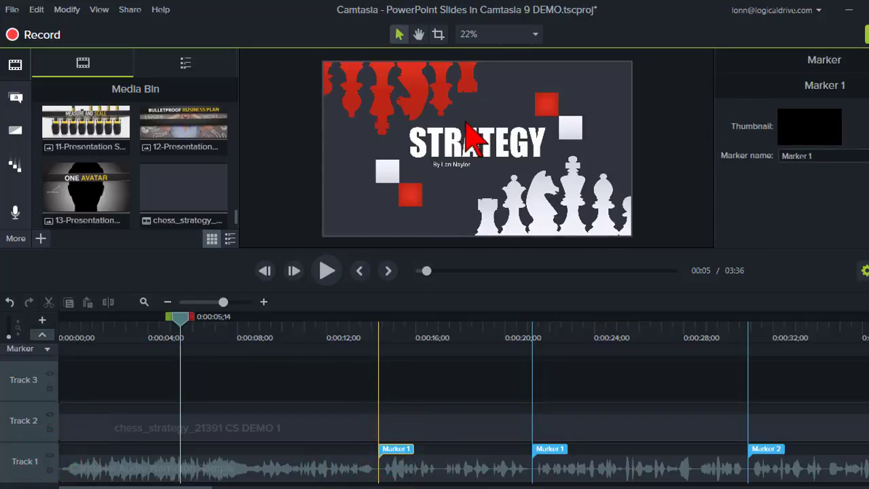
{"action": "left_click_drag", "start_coordinate": [180, 319], "coordinate": [299, 322]}
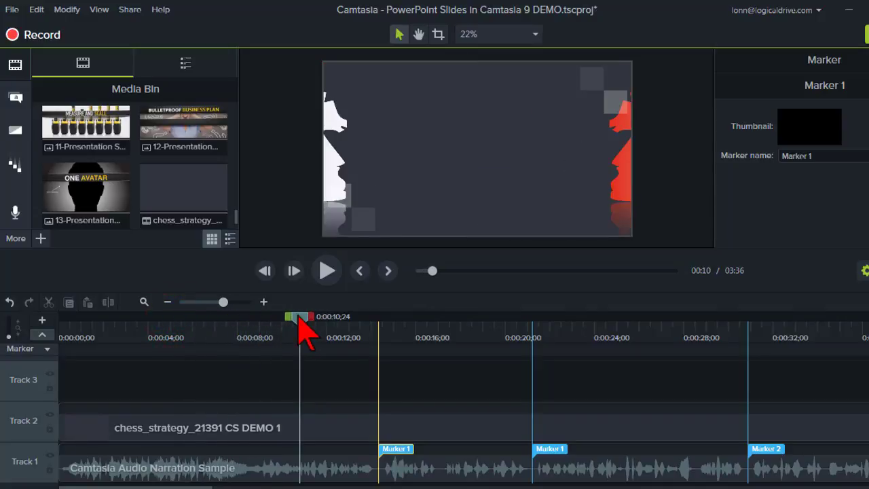
{"action": "left_click", "coordinate": [402, 449]}
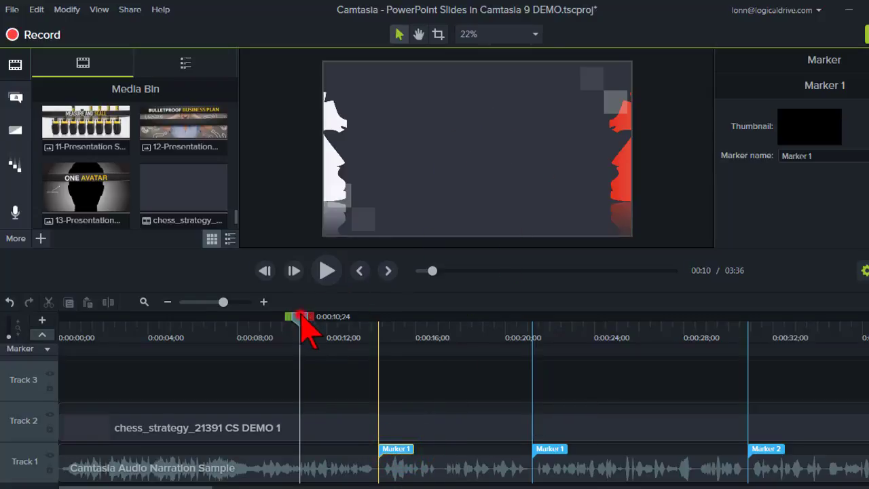
{"action": "left_click_drag", "start_coordinate": [300, 317], "coordinate": [278, 317]}
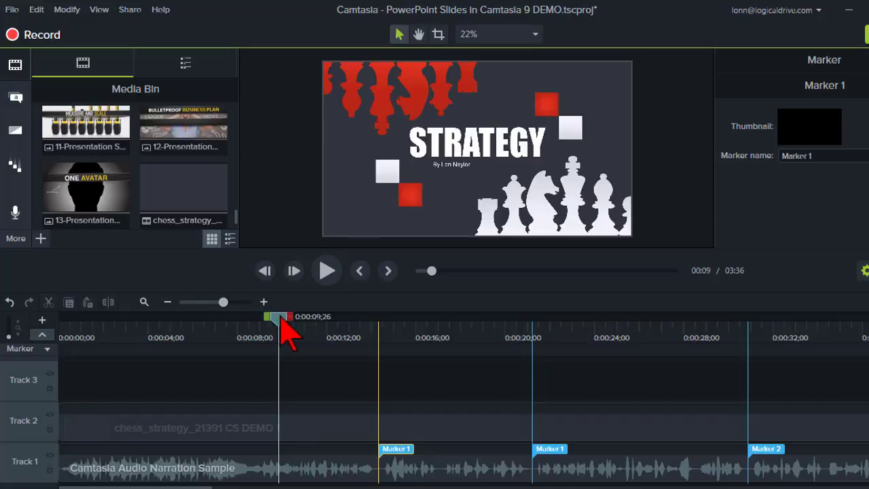
{"action": "left_click_drag", "start_coordinate": [221, 302], "coordinate": [234, 306]}
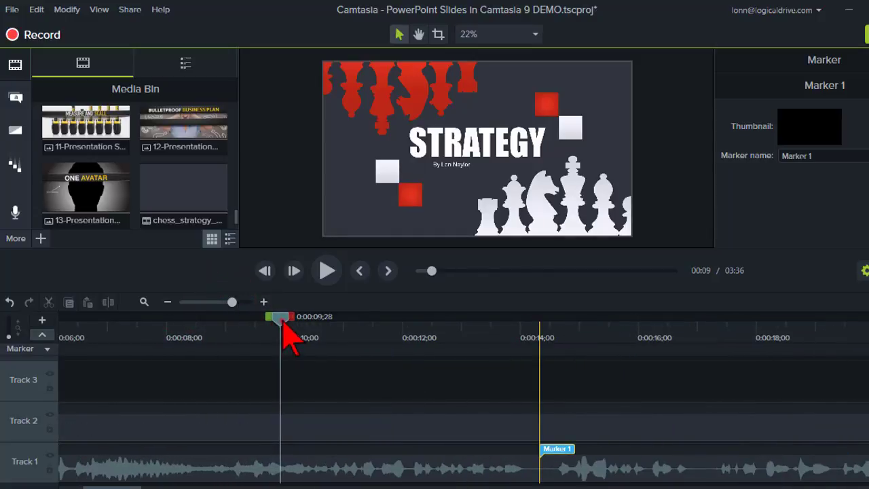
{"action": "left_click_drag", "start_coordinate": [284, 324], "coordinate": [284, 325]}
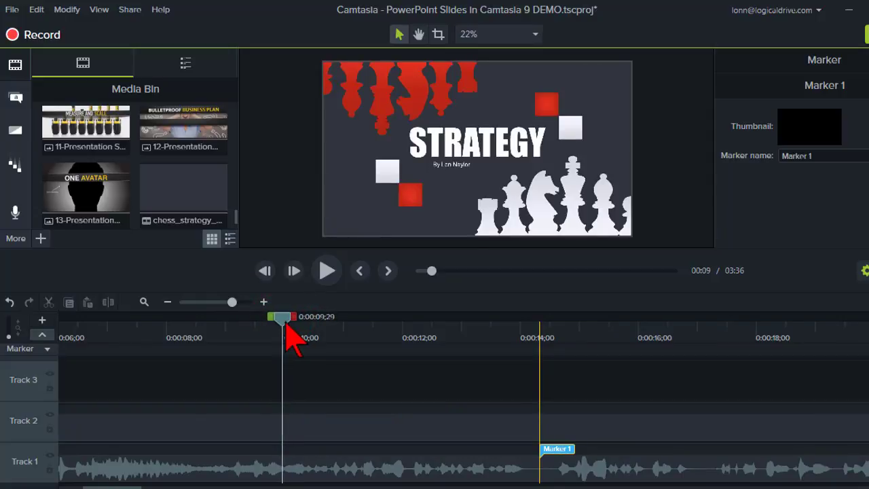
Step: Lock Track 1 and split the Track 2 video at 0:00:09;29, shifting the remainder to the first marker at 0:00:14;10
{"action": "left_click", "coordinate": [49, 469]}
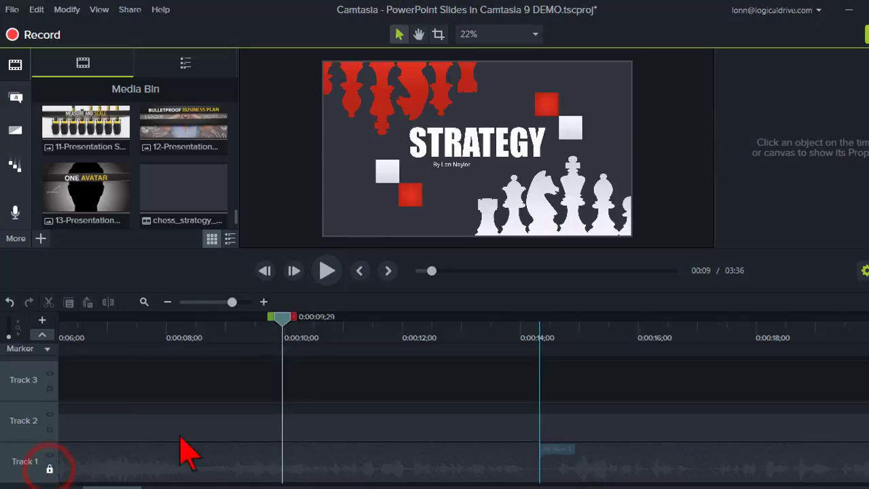
{"action": "left_click", "coordinate": [283, 425]}
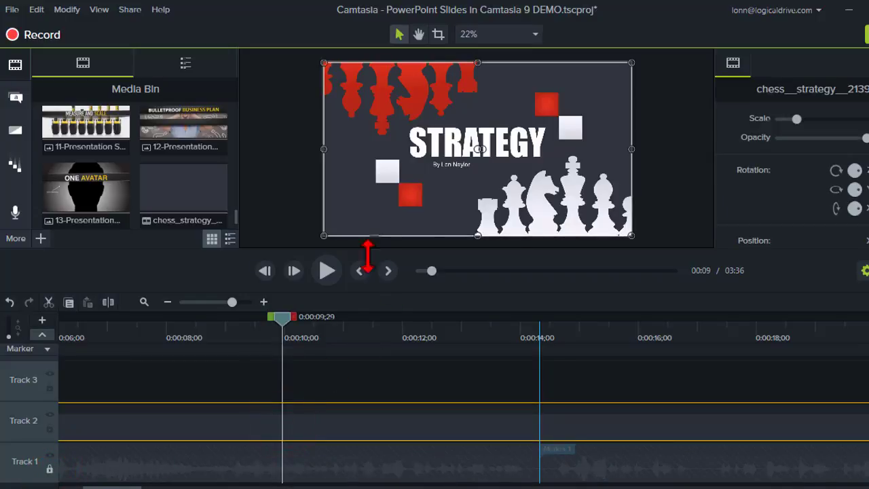
{"action": "key", "text": "shift"}
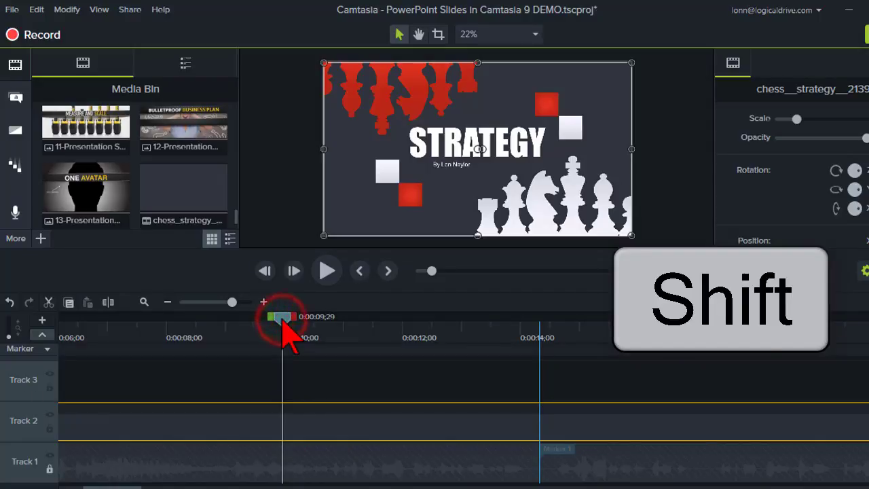
{"action": "left_click_drag", "start_coordinate": [283, 325], "coordinate": [542, 342]}
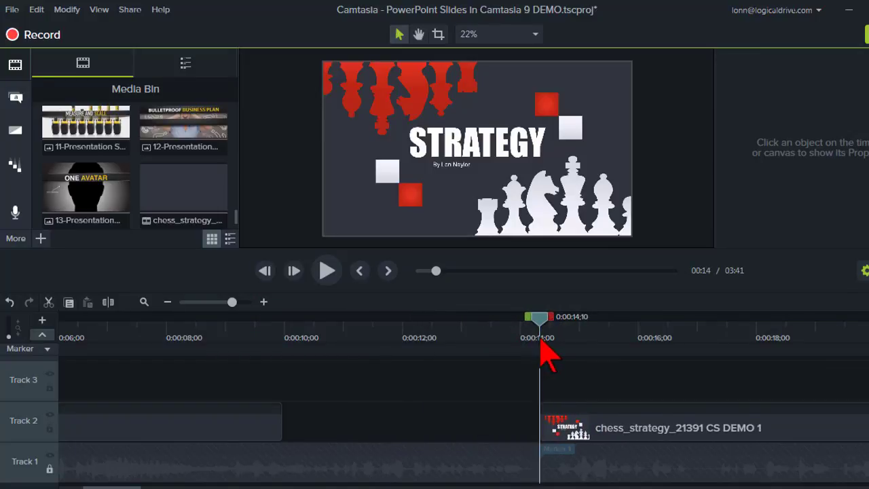
Step: Extend the last frame of the first Track 2 clip to fill the gap up to the marker at 0:00:14;10
{"action": "left_click", "coordinate": [262, 430]}
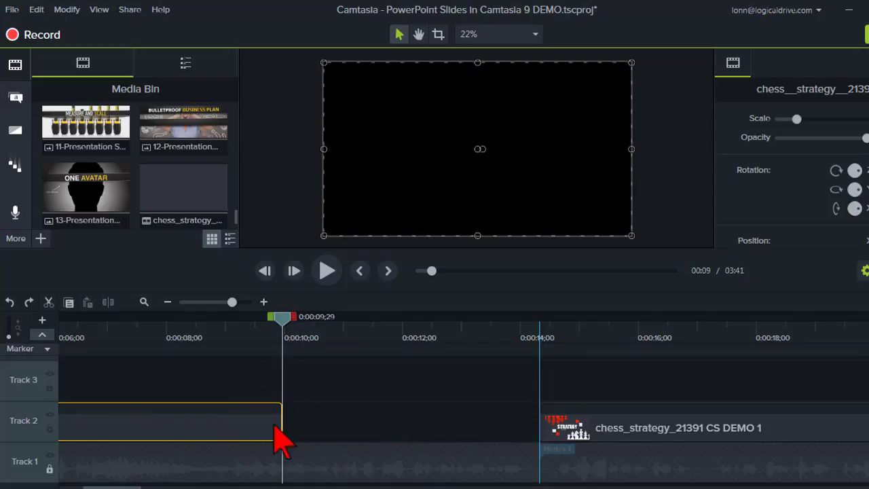
{"action": "key", "text": "alt"}
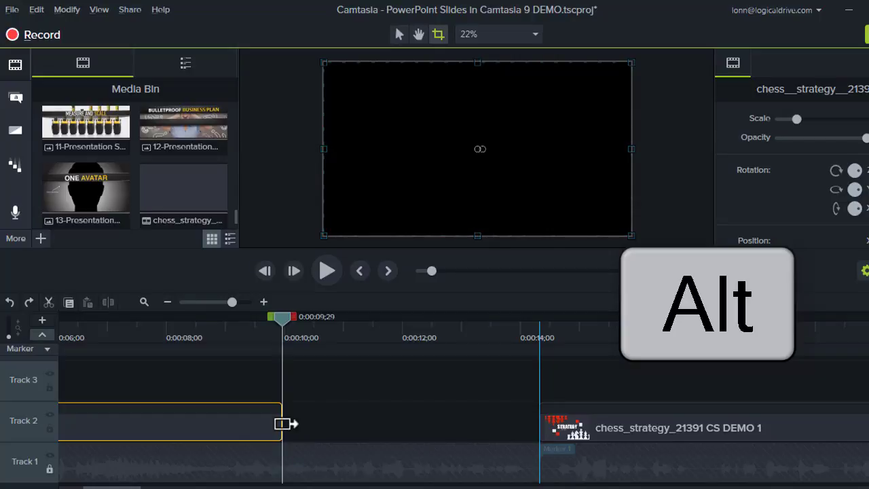
{"action": "left_click_drag", "start_coordinate": [281, 423], "coordinate": [548, 419]}
Step: Scrub through the extended STRATEGY frame and play across the marker to check the transition into the next slide
{"action": "left_click", "coordinate": [258, 326]}
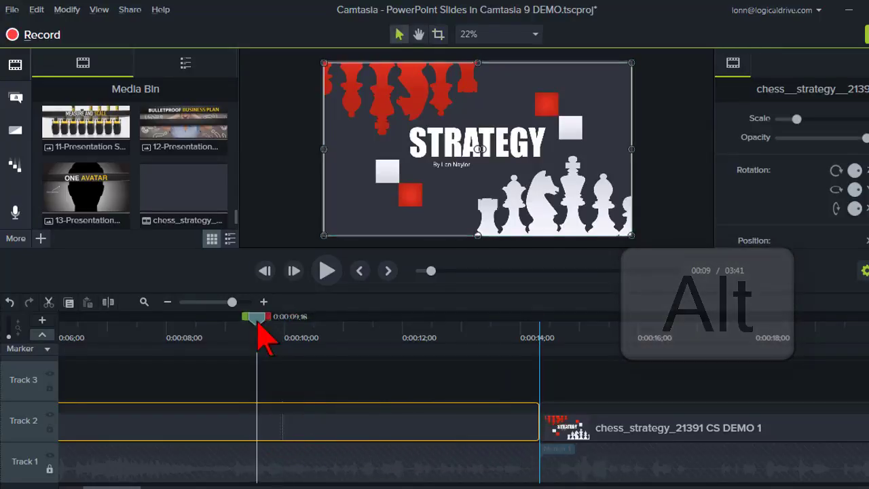
{"action": "left_click_drag", "start_coordinate": [259, 325], "coordinate": [284, 325]}
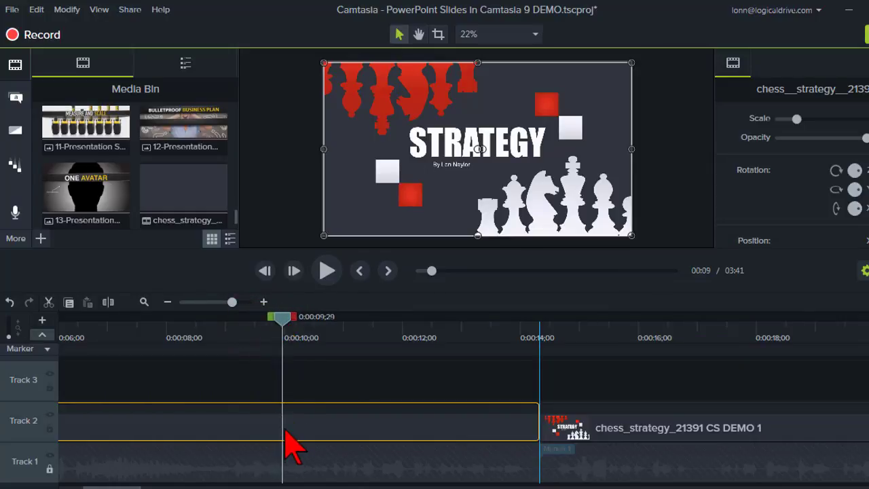
{"action": "left_click_drag", "start_coordinate": [284, 323], "coordinate": [488, 336]}
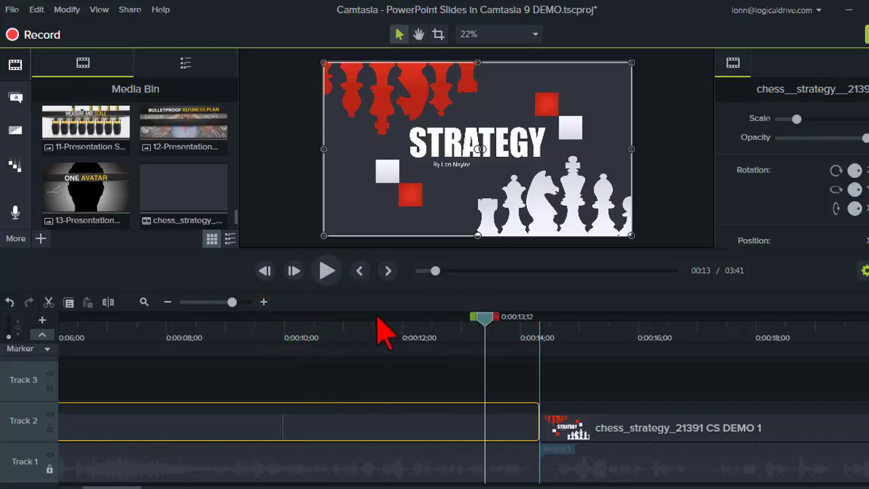
{"action": "left_click", "coordinate": [324, 272]}
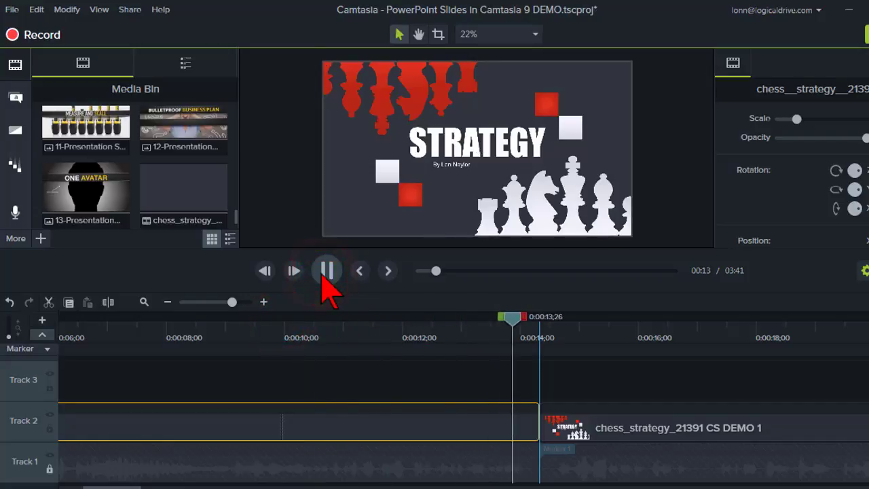
{"action": "left_click", "coordinate": [325, 272]}
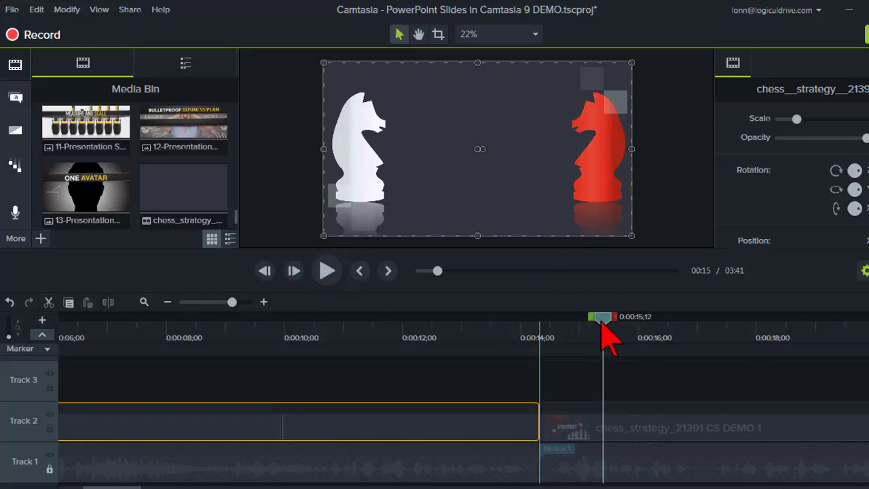
Step: Scrub through the COMPARISON slide to check when its arrows appear relative to the second marker at 0:00:21;07
{"action": "left_click_drag", "start_coordinate": [604, 331], "coordinate": [777, 343]}
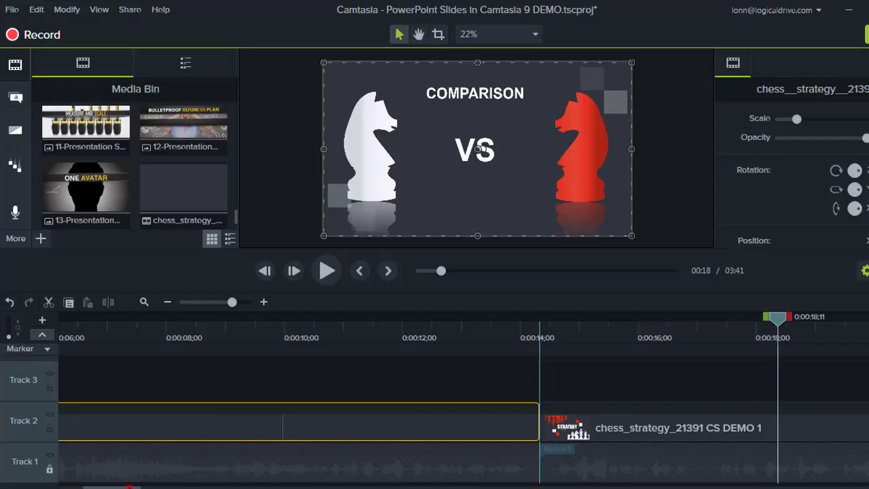
{"action": "left_click_drag", "start_coordinate": [127, 483], "coordinate": [156, 483]}
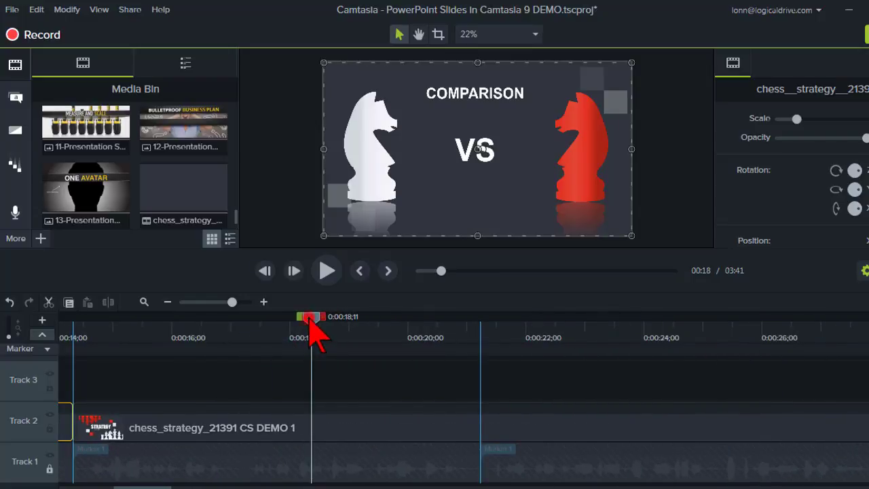
{"action": "left_click_drag", "start_coordinate": [311, 317], "coordinate": [439, 311]}
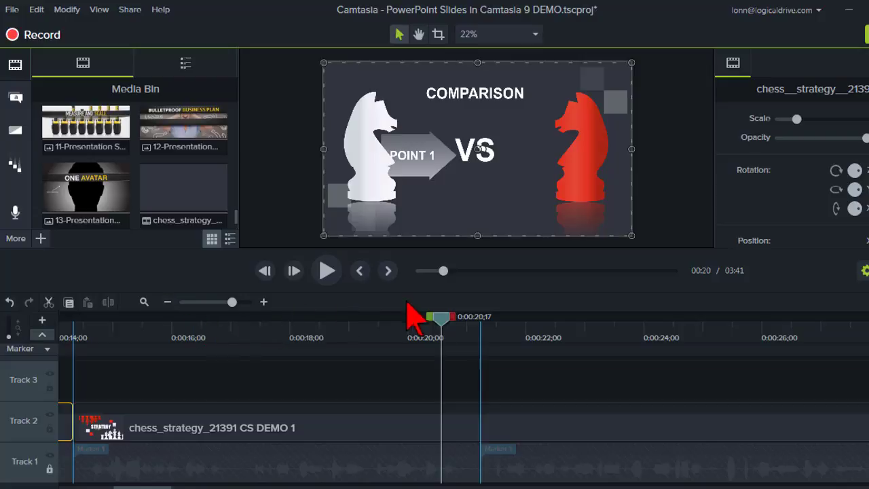
{"action": "left_click_drag", "start_coordinate": [439, 319], "coordinate": [482, 322]}
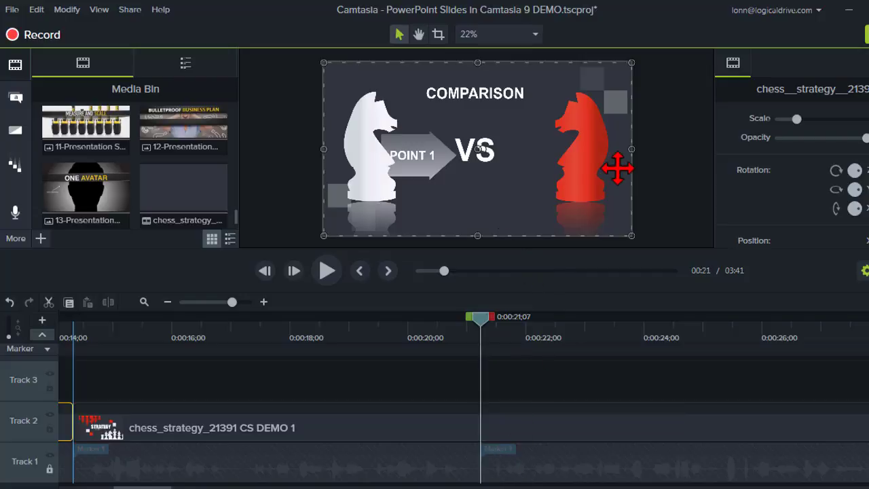
{"action": "left_click", "coordinate": [479, 317]}
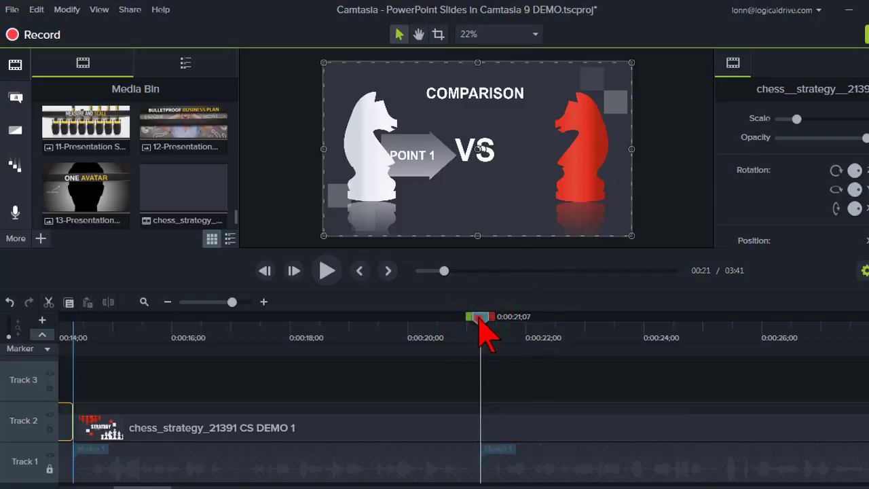
{"action": "left_click_drag", "start_coordinate": [480, 318], "coordinate": [579, 319]}
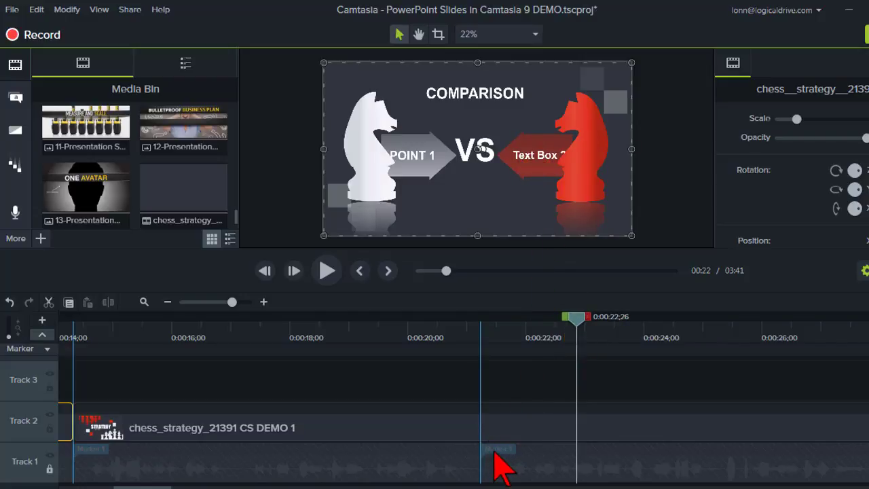
Step: Cut the section from 0:00:21;07 to 0:00:21;29 out of the chess_strategy video on Track 2
{"action": "left_click_drag", "start_coordinate": [576, 318], "coordinate": [482, 331]}
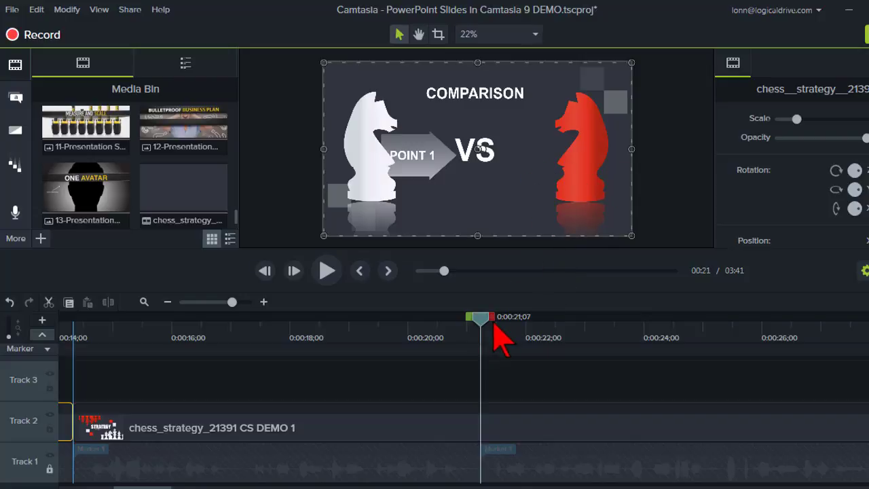
{"action": "left_click_drag", "start_coordinate": [494, 319], "coordinate": [489, 320]}
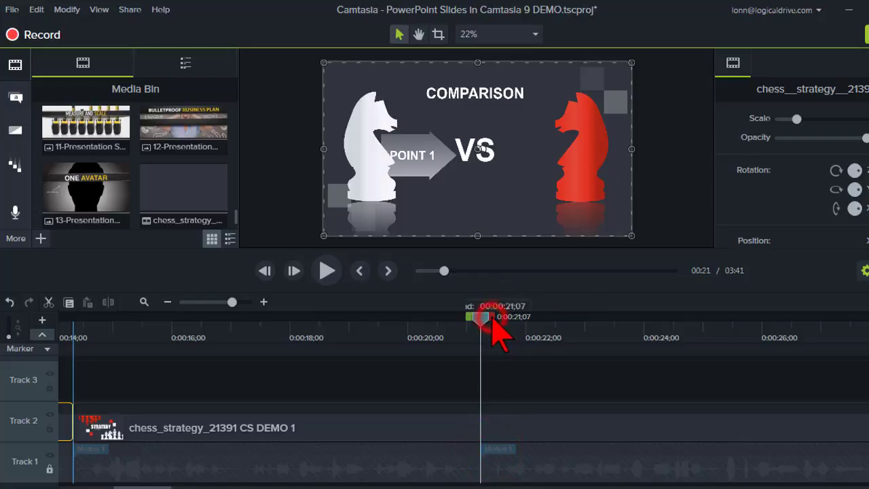
{"action": "left_click_drag", "start_coordinate": [491, 319], "coordinate": [538, 327]}
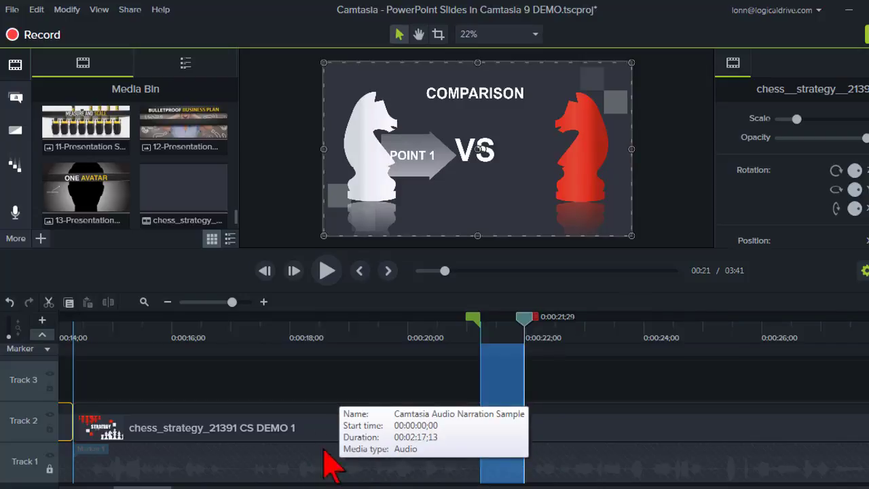
{"action": "left_click", "coordinate": [49, 303]}
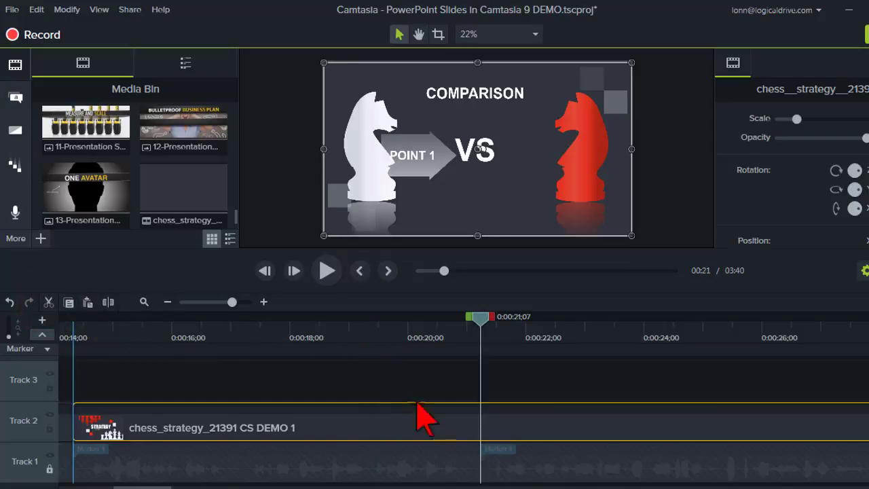
Step: Play from 0:00:20;14 across the marker at 0:00:21;07 to check the arrow timing on the COMPARISON slide
{"action": "left_click", "coordinate": [496, 452]}
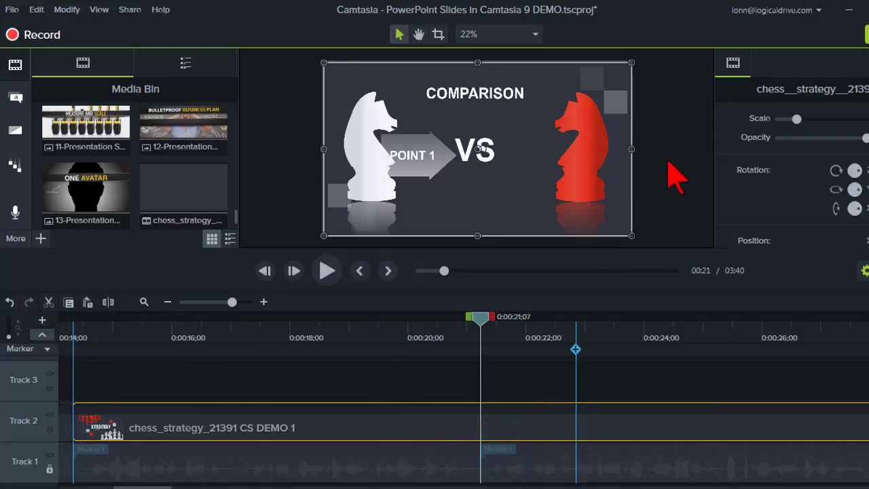
{"action": "left_click", "coordinate": [435, 337]}
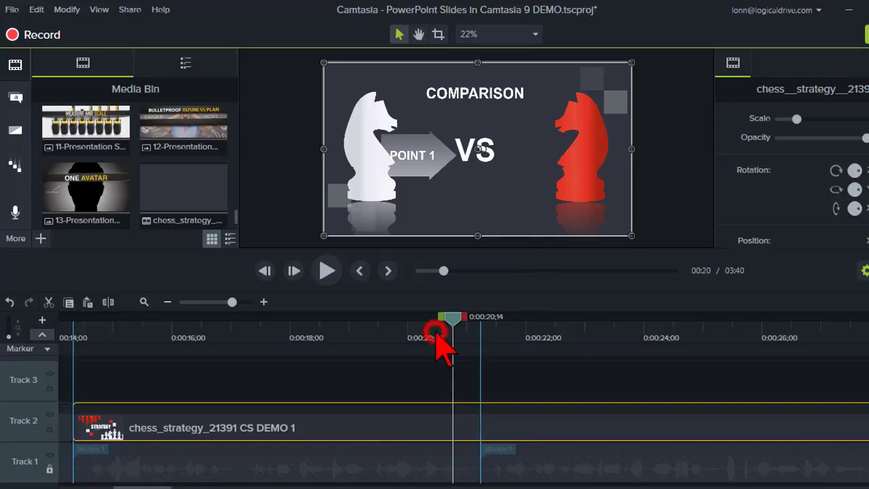
{"action": "left_click", "coordinate": [326, 272]}
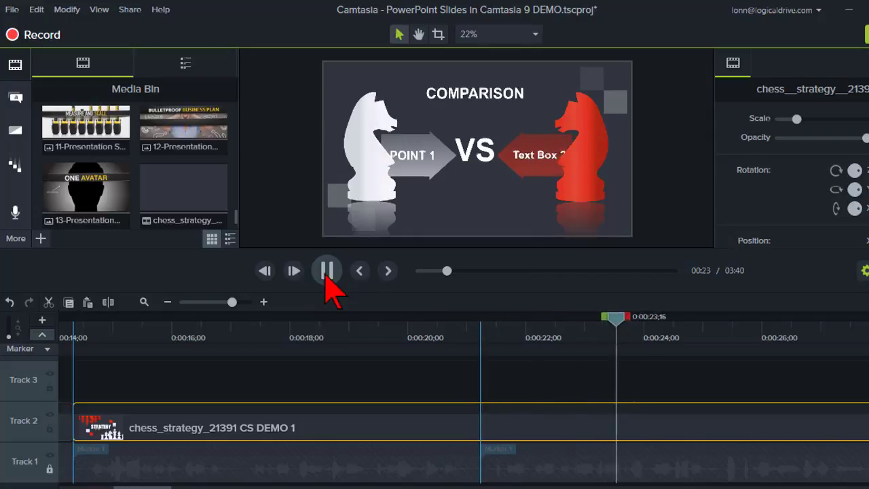
{"action": "left_click", "coordinate": [326, 271]}
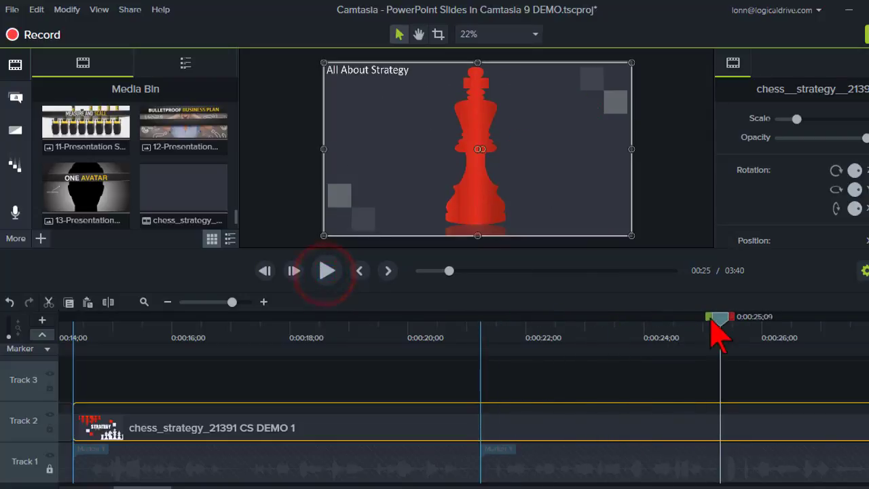
Step: Split the Track 2 clip at 0:00:23;19 on the completed COMPARISON slide and move the second part to the marker near 0:00:31
{"action": "left_click_drag", "start_coordinate": [716, 320], "coordinate": [615, 327]}
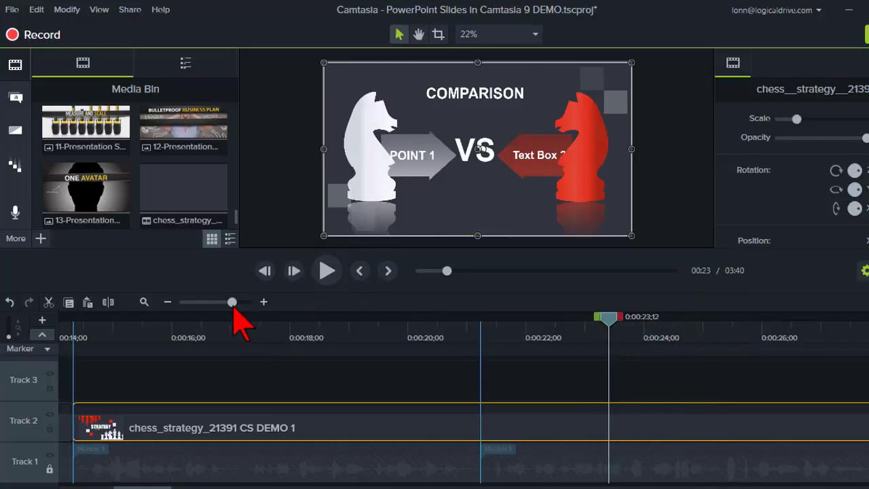
{"action": "left_click_drag", "start_coordinate": [232, 305], "coordinate": [229, 308]}
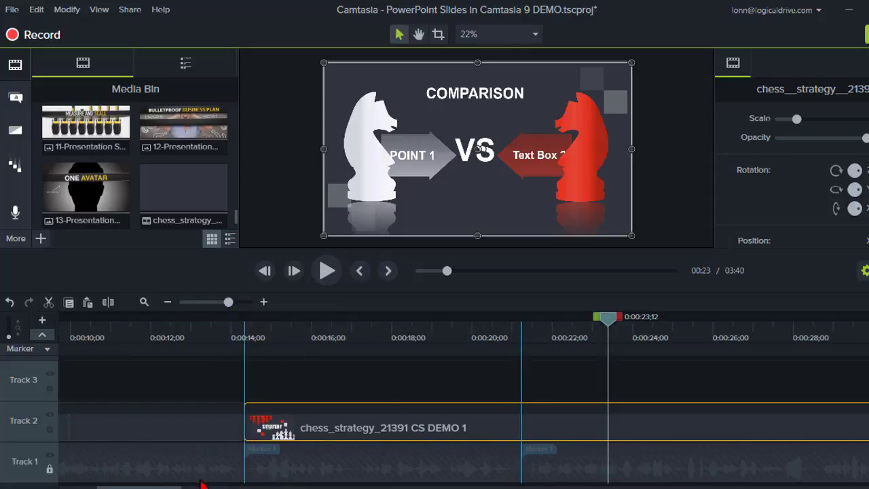
{"action": "left_click_drag", "start_coordinate": [163, 486], "coordinate": [192, 485]}
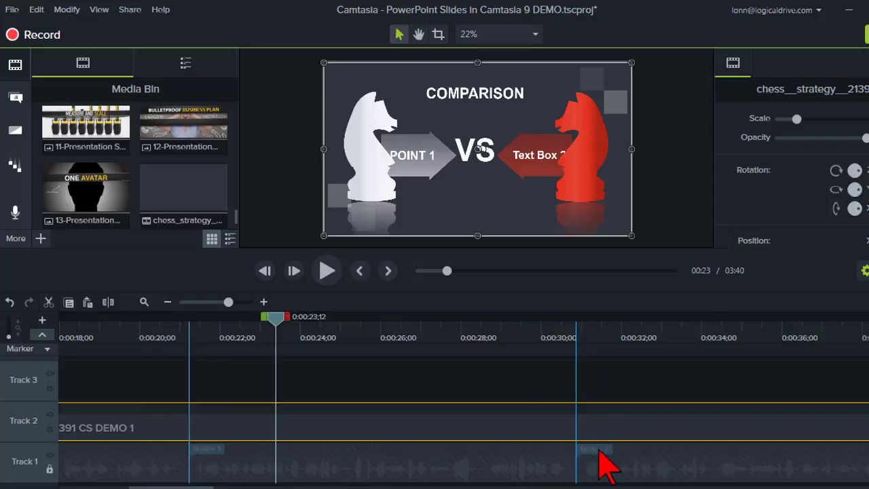
{"action": "left_click", "coordinate": [577, 333]}
{"action": "left_click_drag", "start_coordinate": [576, 319], "coordinate": [286, 325]}
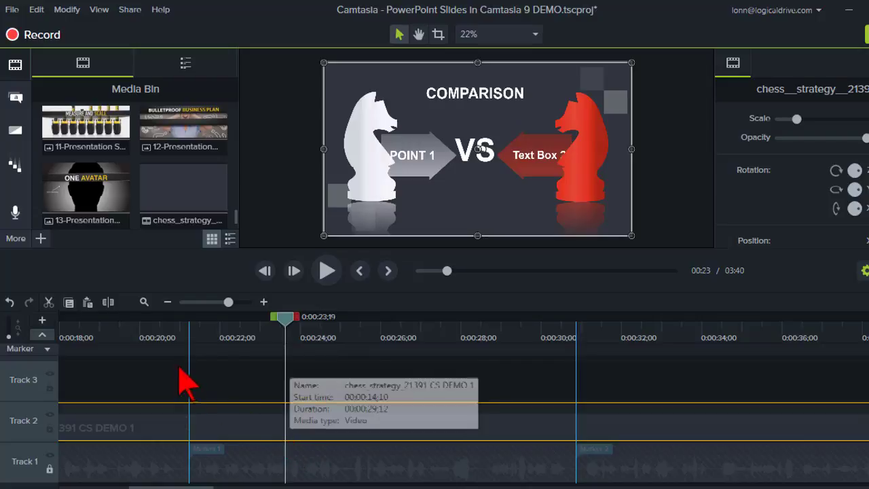
{"action": "left_click", "coordinate": [109, 303]}
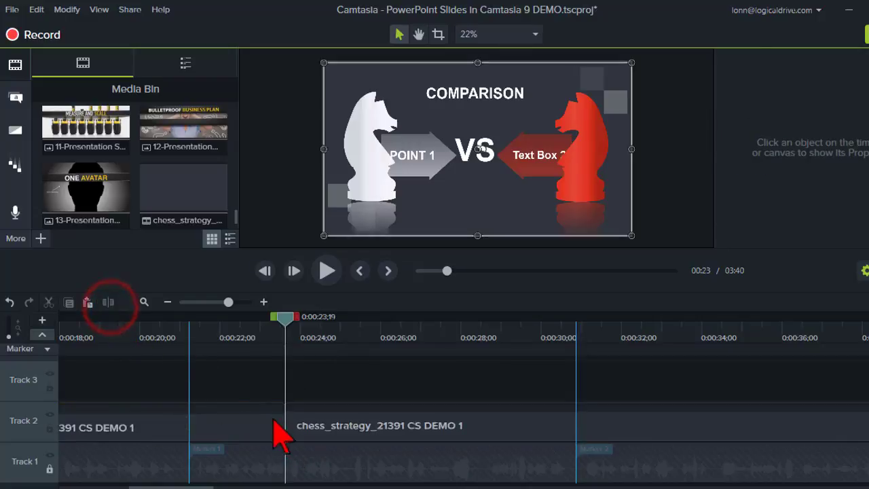
{"action": "left_click_drag", "start_coordinate": [317, 424], "coordinate": [599, 447]}
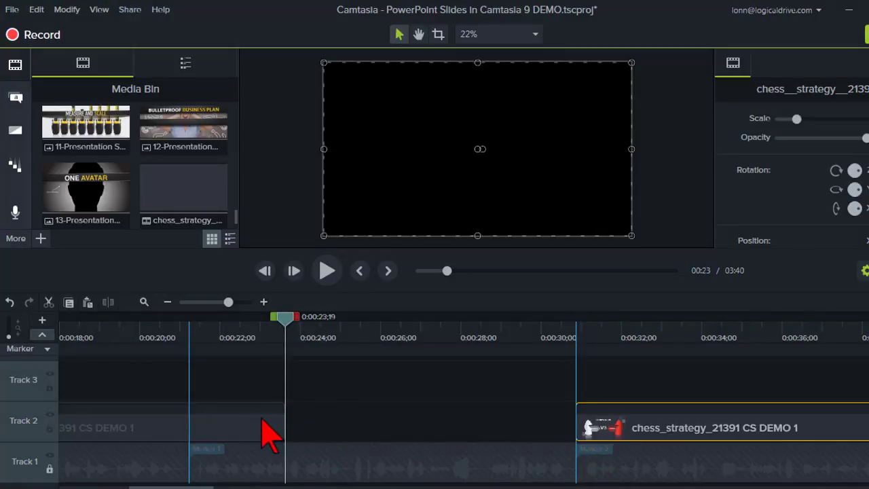
Step: Extend the last COMPARISON frame of the first part to fill the gap up to the marker near 0:00:31
{"action": "left_click", "coordinate": [269, 431]}
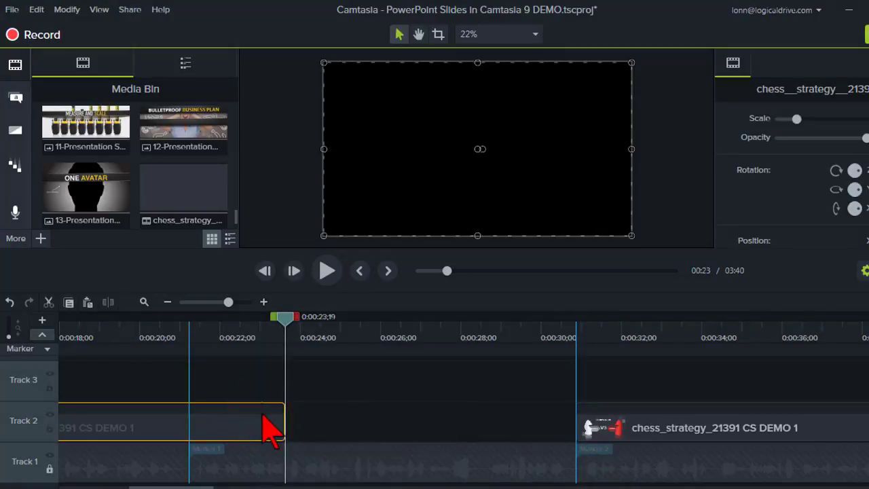
{"action": "key", "text": "alt"}
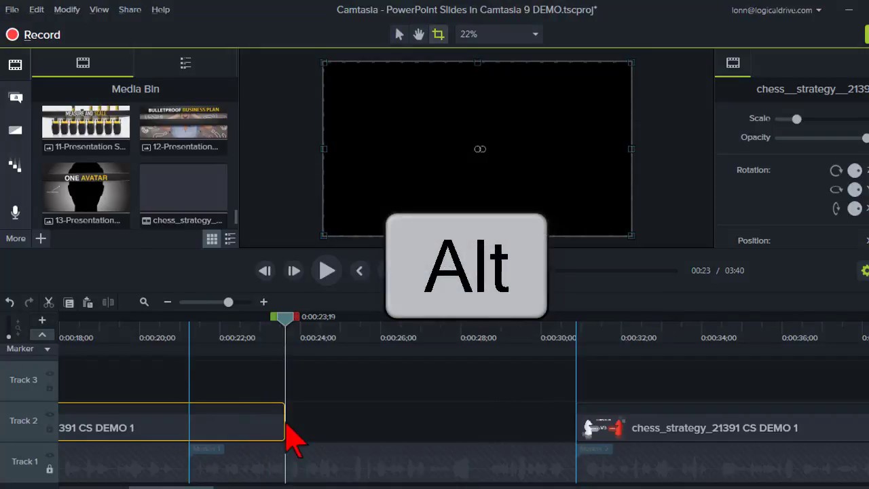
{"action": "left_click_drag", "start_coordinate": [285, 423], "coordinate": [590, 448]}
Step: Play from about 0:00:30 across the next marker to check the transition from COMPARISON to the All About Strategy slide
{"action": "left_click", "coordinate": [536, 332]}
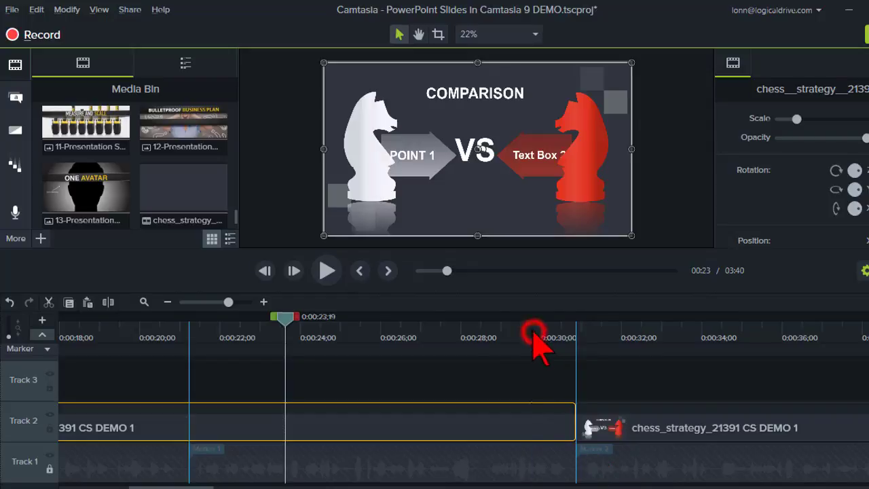
{"action": "left_click", "coordinate": [335, 269]}
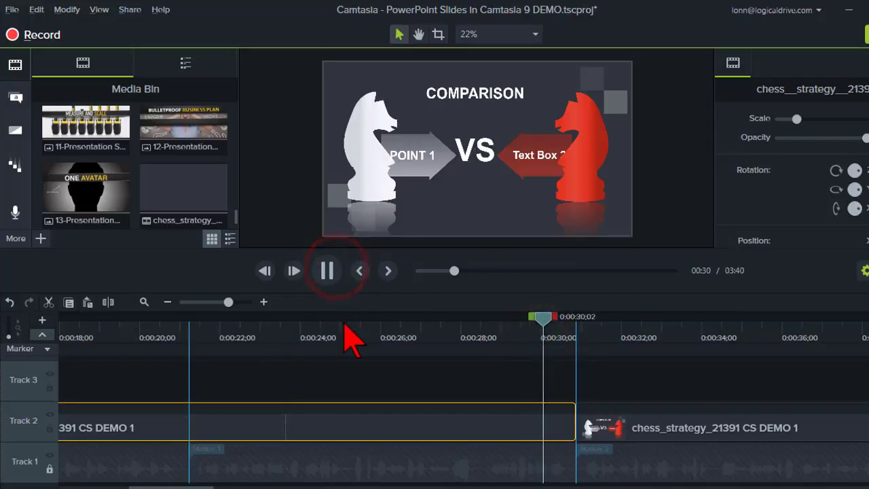
{"action": "key", "text": "space"}
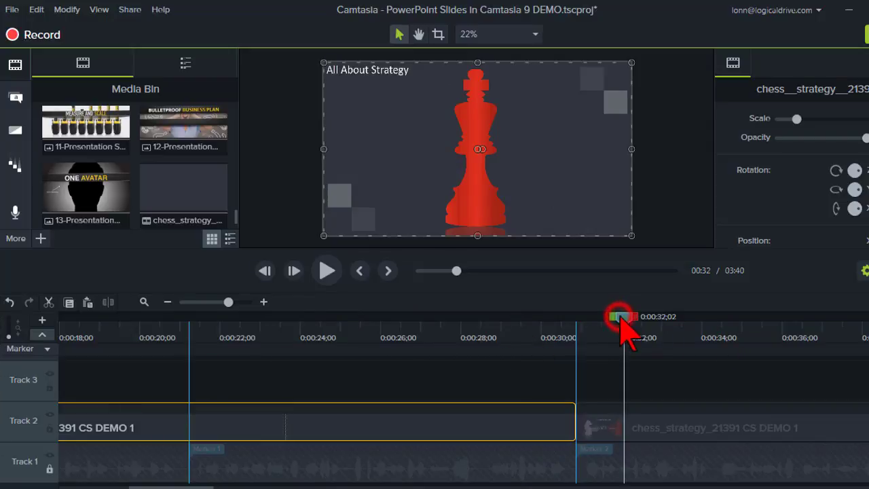
Step: Split the clip at 0:00:33;25, with the Text Box 3 arrow fully shown, and move the second part to the marker at 0:00:40;18
{"action": "left_click_drag", "start_coordinate": [621, 319], "coordinate": [693, 318]}
{"action": "left_click", "coordinate": [695, 321]}
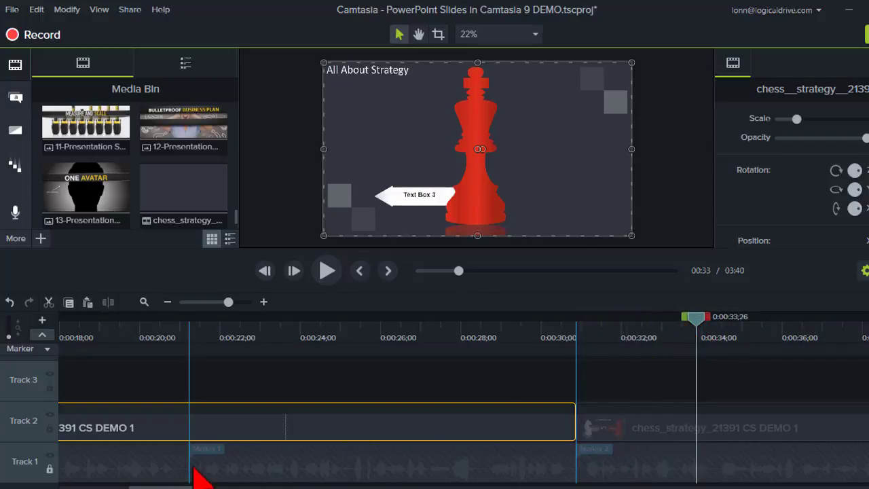
{"action": "left_click_drag", "start_coordinate": [188, 486], "coordinate": [219, 486]}
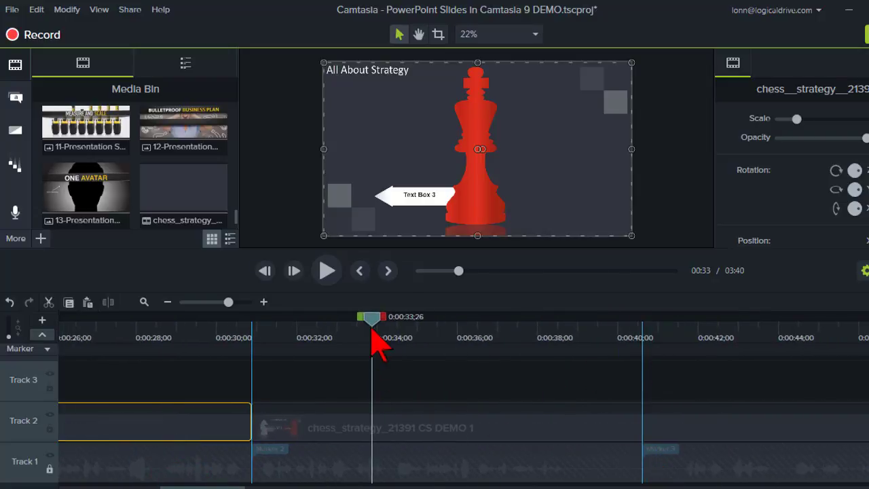
{"action": "mouse_move", "coordinate": [370, 322]}
{"action": "left_mouse_down"}
{"action": "mouse_move", "coordinate": [408, 328]}
{"action": "mouse_move", "coordinate": [371, 325]}
{"action": "left_mouse_up"}
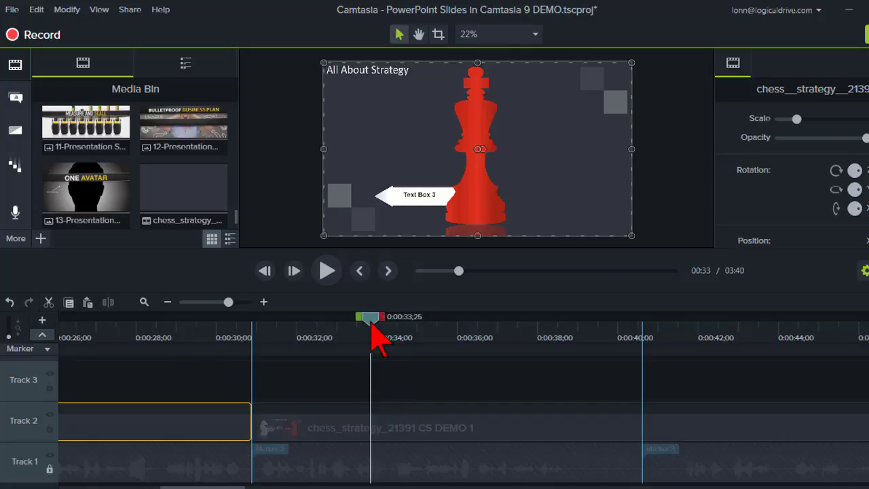
{"action": "left_click", "coordinate": [370, 429]}
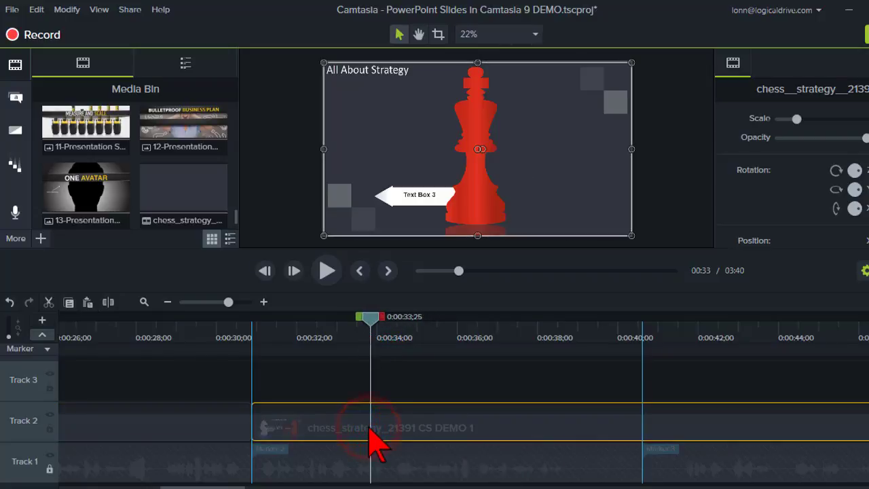
{"action": "left_click", "coordinate": [108, 301]}
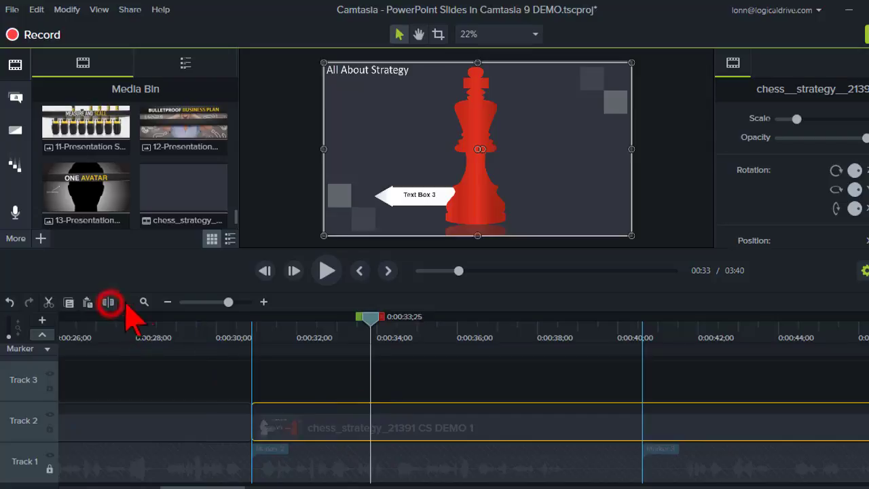
{"action": "left_click", "coordinate": [399, 424]}
{"action": "left_click_drag", "start_coordinate": [432, 429], "coordinate": [669, 430]}
Step: Extend the last frame showing the Text Box 3 arrow to fill the gap up to the marker at 0:00:40;18
{"action": "left_click", "coordinate": [328, 427]}
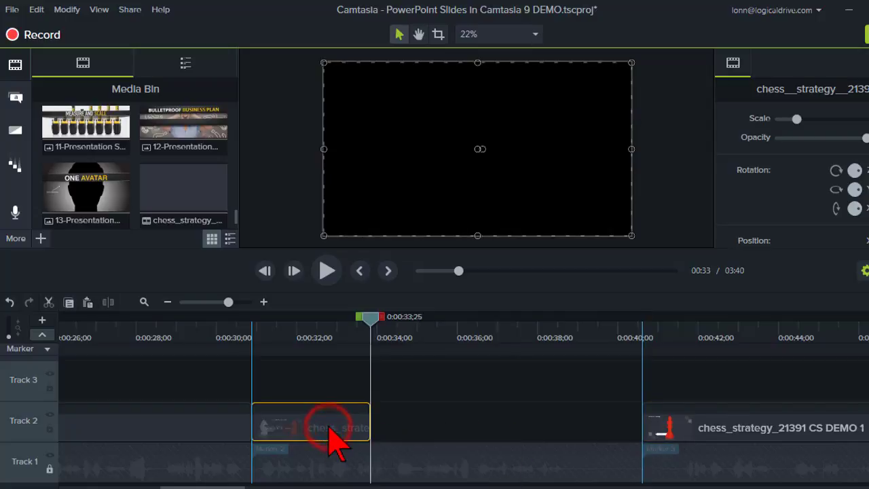
{"action": "key", "text": "alt"}
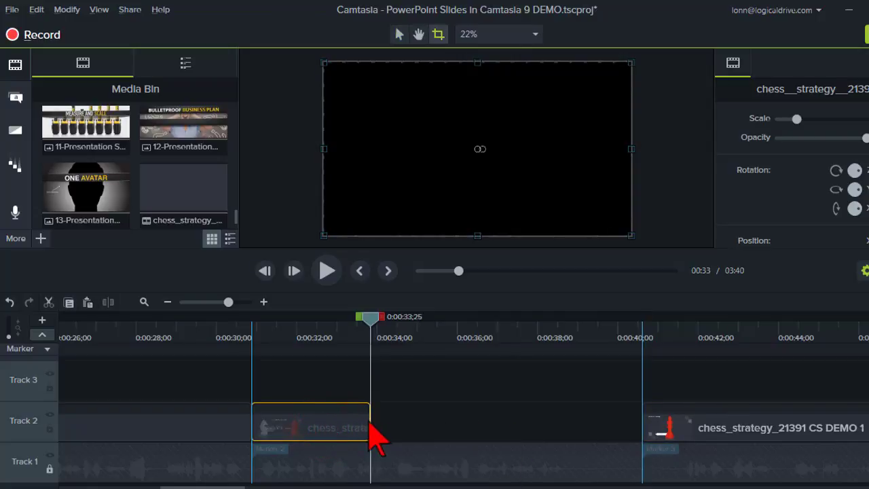
{"action": "left_click_drag", "start_coordinate": [370, 423], "coordinate": [671, 415]}
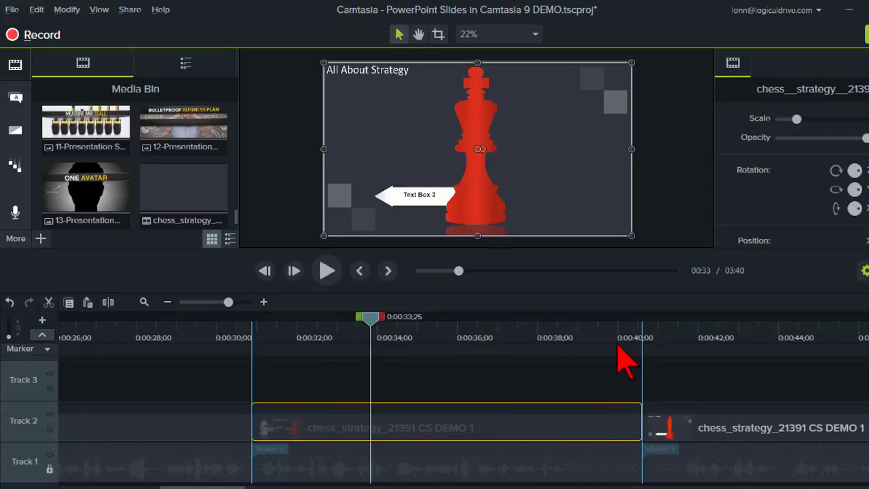
Step: Play from 0:00:39;16 across the marker at 0:00:40;18 to check when the Text Box 6 arrow appears
{"action": "left_click", "coordinate": [624, 349]}
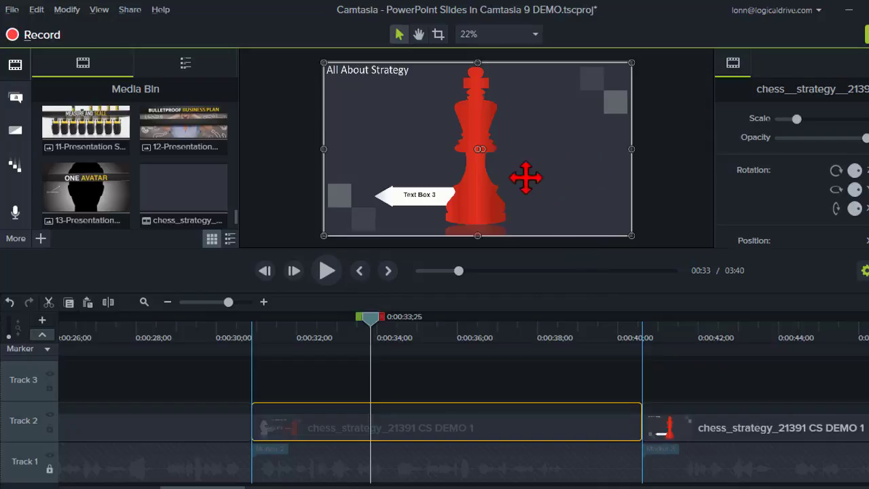
{"action": "left_click", "coordinate": [598, 330]}
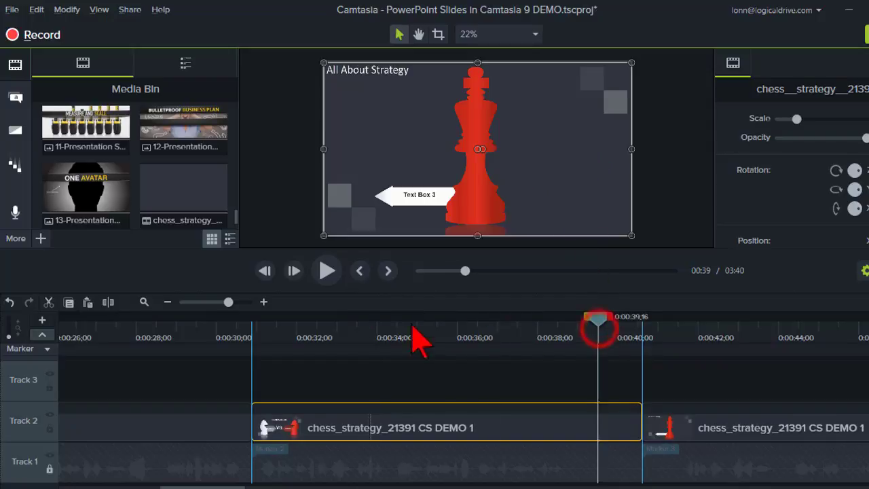
{"action": "left_click", "coordinate": [328, 271]}
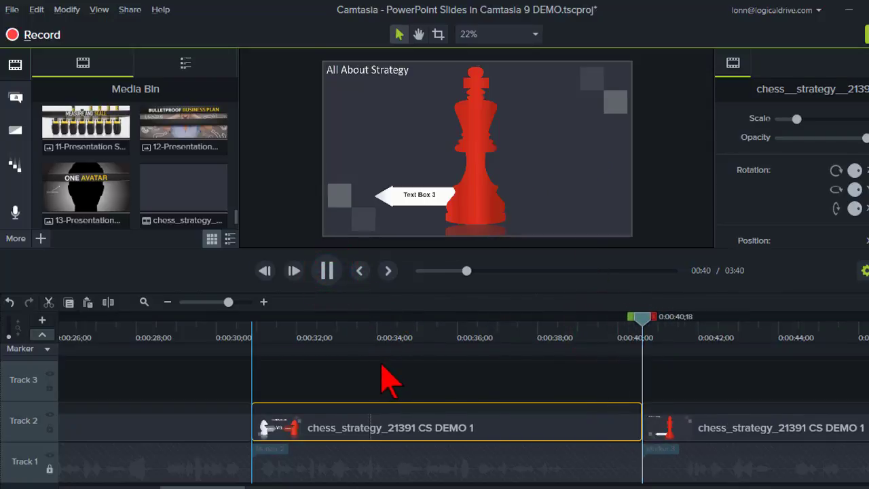
{"action": "left_click", "coordinate": [327, 271]}
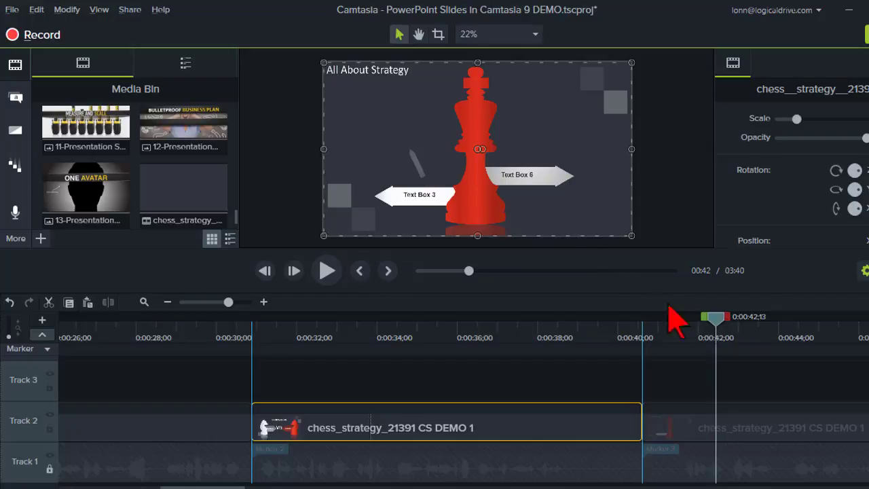
Step: Split the clip at 0:00:42;06, with the Text Box 6 arrow fully shown, and move the second part to the marker near 0:00:53
{"action": "mouse_move", "coordinate": [715, 325]}
{"action": "left_mouse_down"}
{"action": "mouse_move", "coordinate": [747, 330]}
{"action": "mouse_move", "coordinate": [710, 330]}
{"action": "left_mouse_up"}
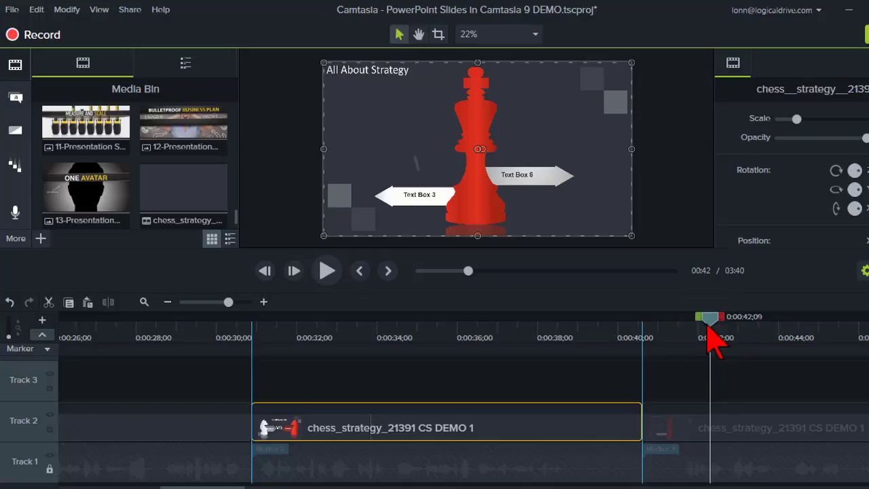
{"action": "left_click", "coordinate": [706, 425]}
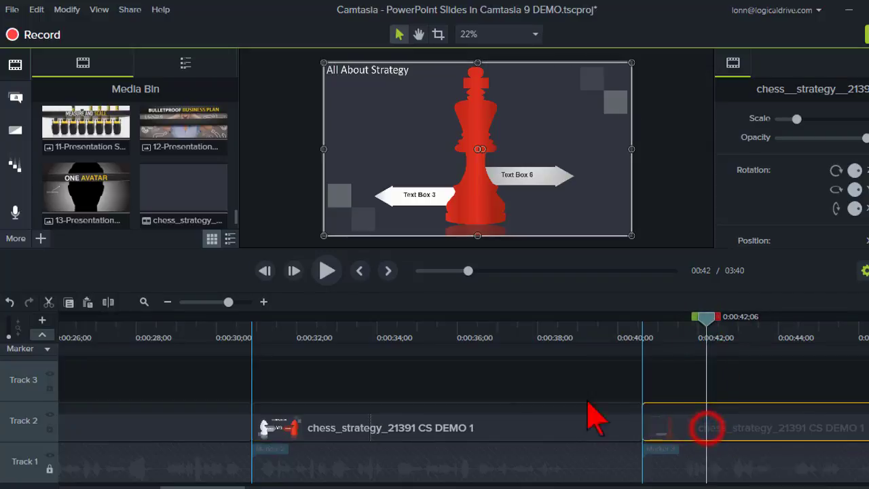
{"action": "left_click", "coordinate": [109, 303]}
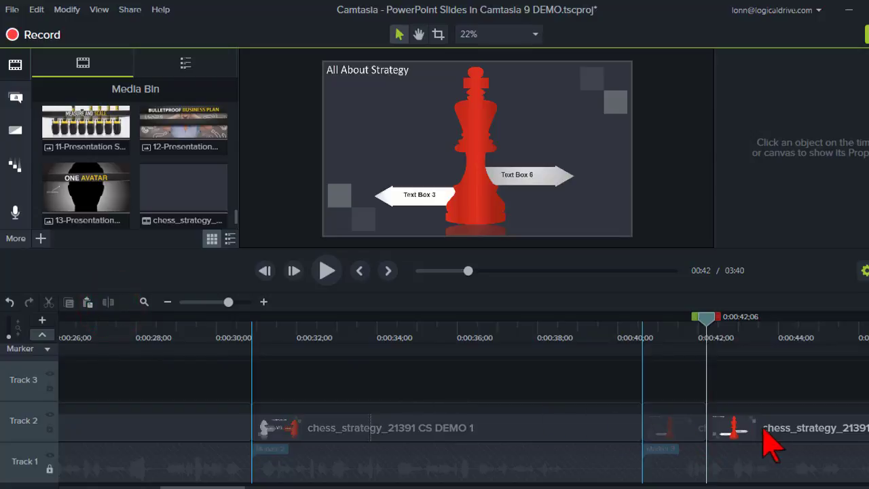
{"action": "left_click", "coordinate": [728, 410]}
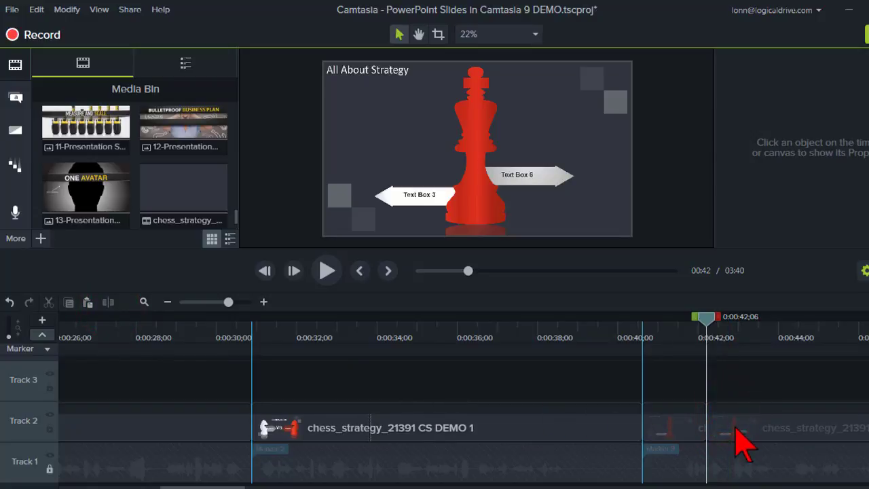
{"action": "mouse_move", "coordinate": [735, 427]}
{"action": "left_mouse_down"}
{"action": "mouse_move", "coordinate": [868, 435]}
{"action": "mouse_move", "coordinate": [865, 471]}
{"action": "mouse_move", "coordinate": [641, 462]}
{"action": "mouse_move", "coordinate": [657, 457]}
{"action": "left_mouse_up"}
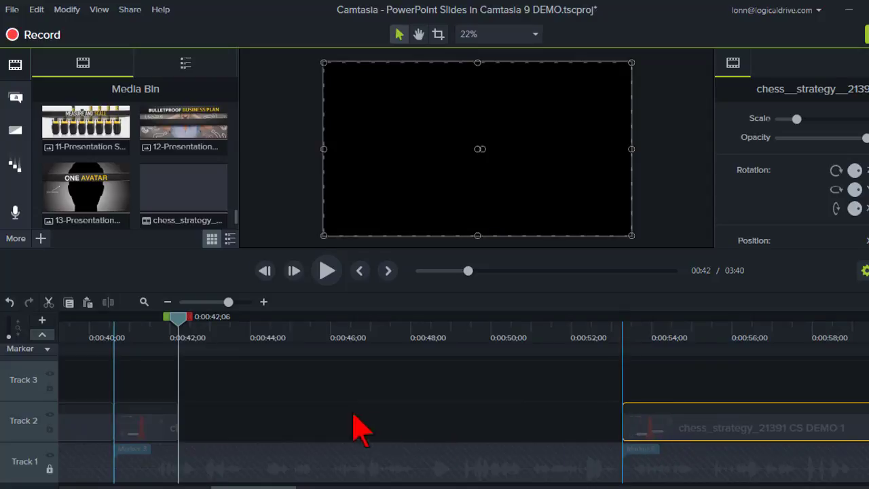
Step: Extend the last frame showing the Text Box 6 arrow to fill the gap up to the marker near 0:00:53
{"action": "left_click", "coordinate": [144, 426]}
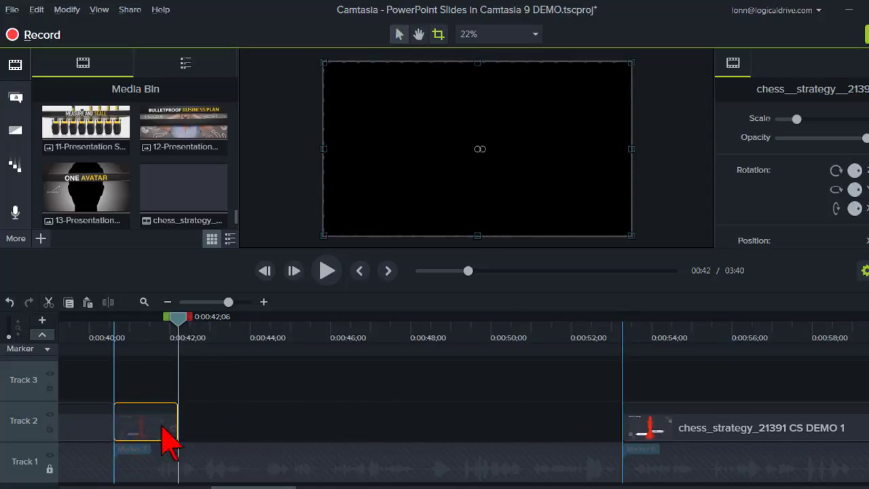
{"action": "left_click_drag", "start_coordinate": [182, 426], "coordinate": [622, 427]}
{"action": "left_click", "coordinate": [536, 332]}
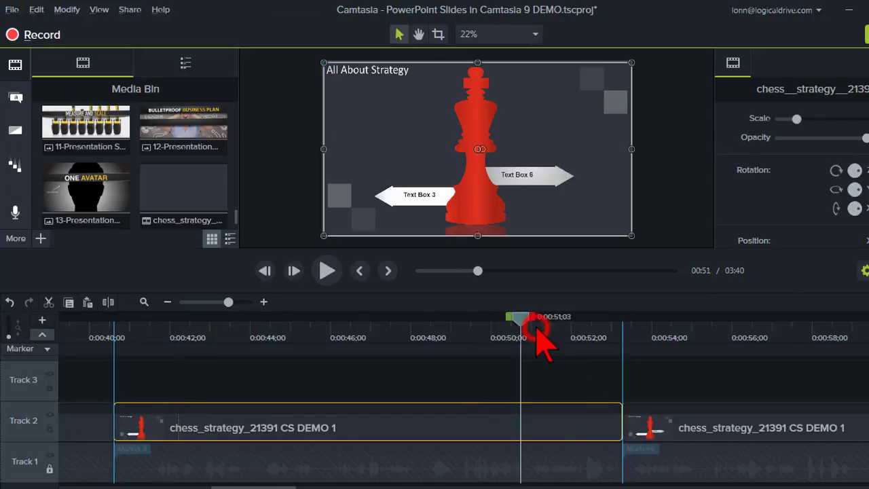
{"action": "left_click", "coordinate": [217, 302]}
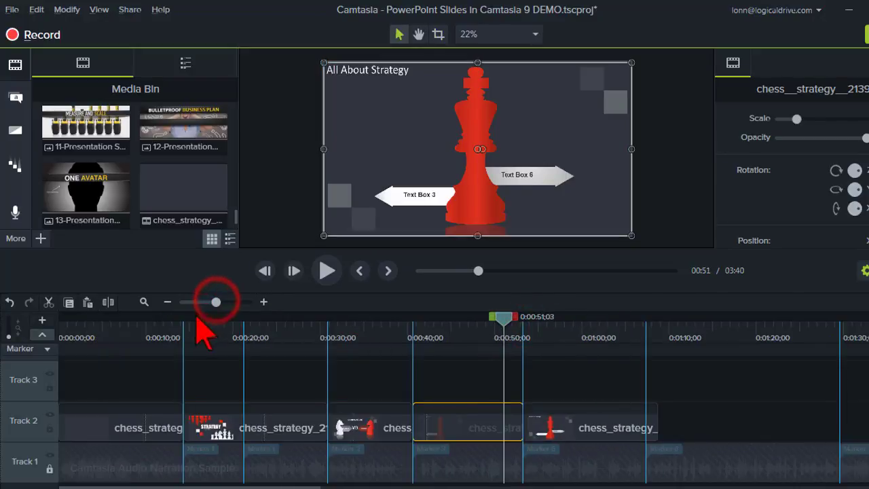
Step: Check the synchronized Comparison slide on the timeline at 0:00:21;07, 0:00:28;08 and the marker at 0:00:30;26
{"action": "left_click_drag", "start_coordinate": [73, 335], "coordinate": [241, 334]}
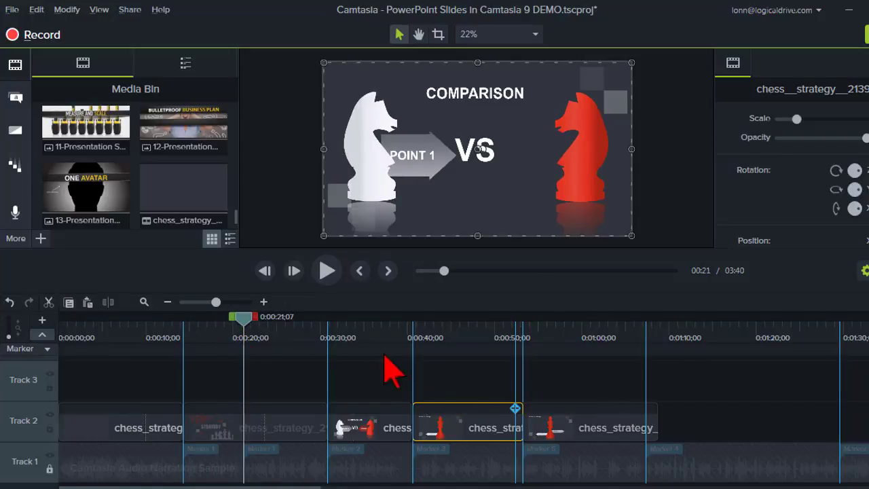
{"action": "left_click", "coordinate": [304, 335]}
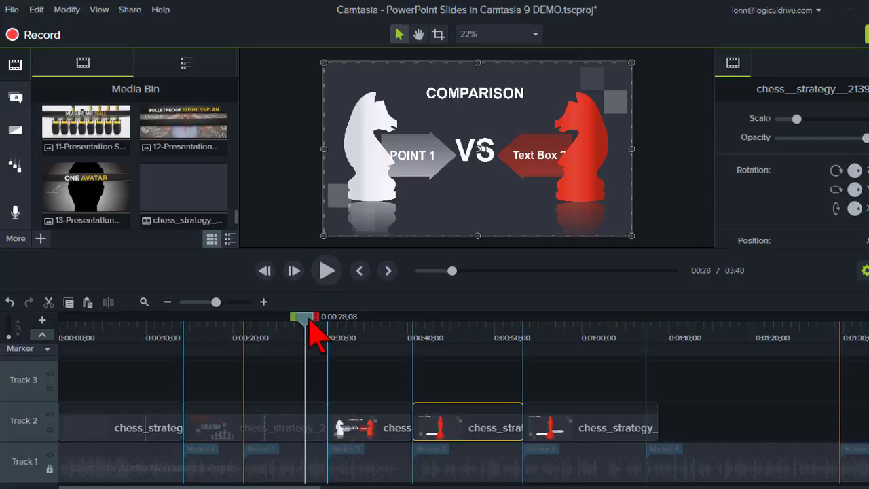
{"action": "left_click_drag", "start_coordinate": [304, 325], "coordinate": [327, 327]}
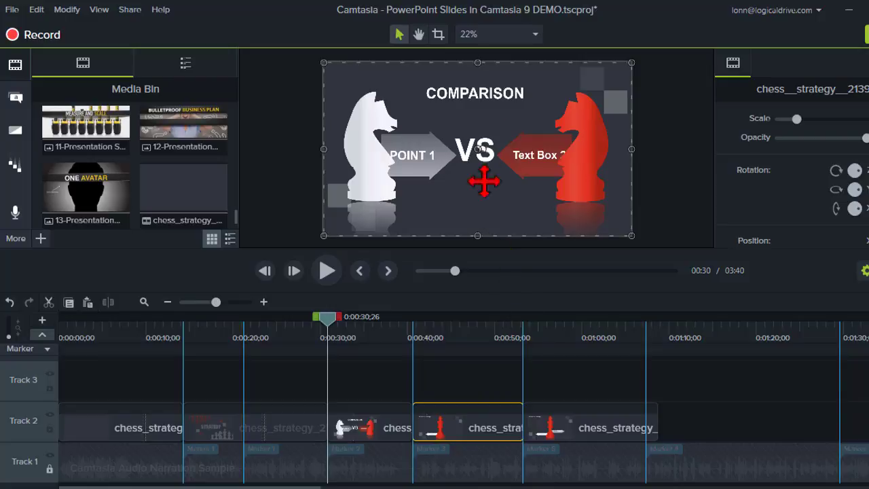
Step: Trim the end of the last Track 2 clip, starting at 0:00:53;08, back to the following marker for a 14;03 duration, and preview 0:01:01;05
{"action": "left_click", "coordinate": [524, 340]}
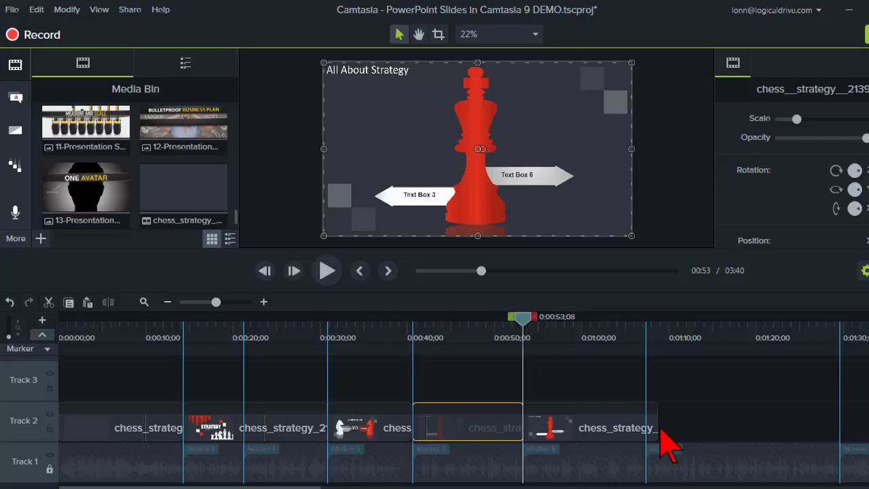
{"action": "left_click_drag", "start_coordinate": [656, 428], "coordinate": [646, 428]}
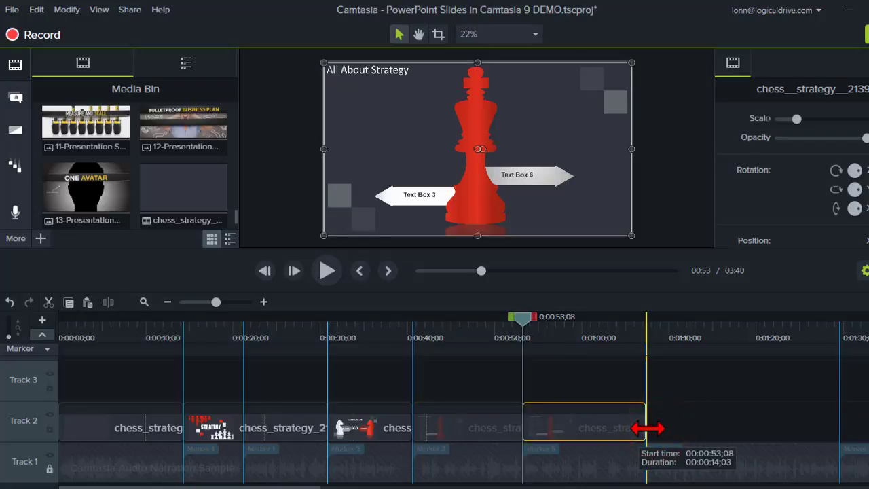
{"action": "left_click", "coordinate": [593, 337]}
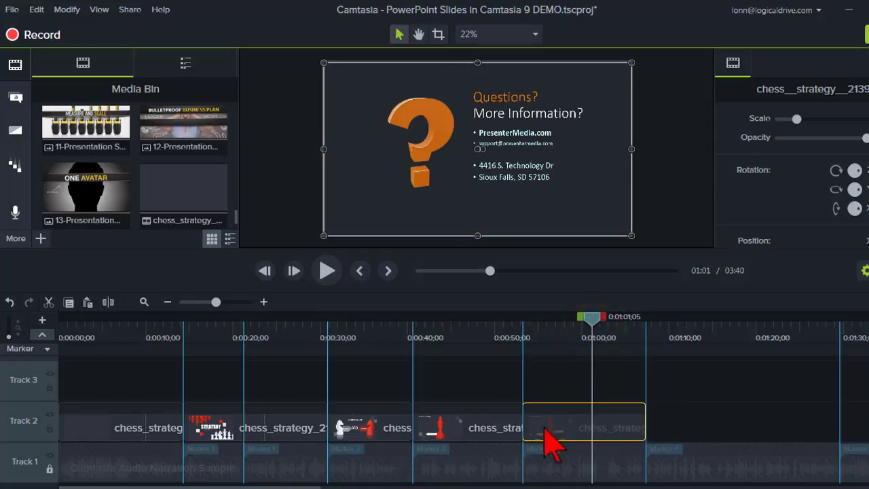
Step: Switch to the chess_strategy_21391 CS DEMO 1 presentation in PowerPoint, start Record Slide Show from slide 1, and exit back to editing
{"action": "mouse_move", "coordinate": [427, 465]}
{"action": "left_click", "coordinate": [292, 434]}
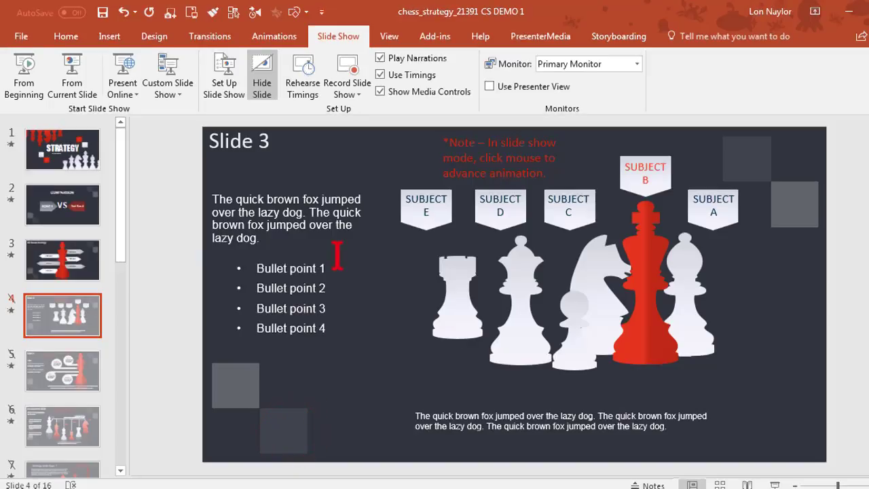
{"action": "left_click", "coordinate": [75, 155]}
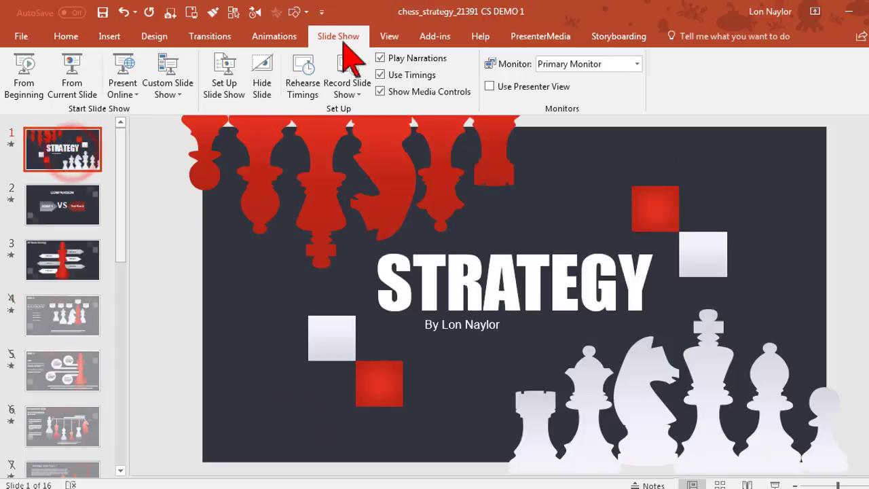
{"action": "left_click", "coordinate": [346, 65]}
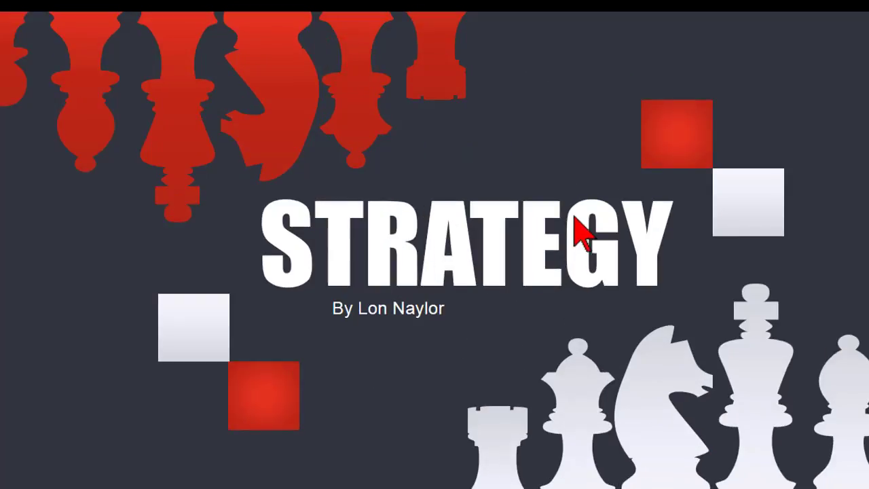
{"action": "key", "text": "Escape"}
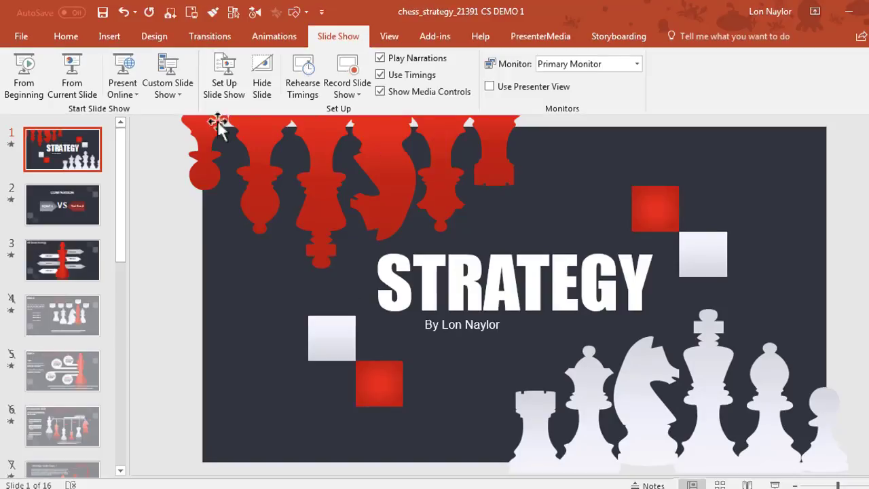
{"action": "left_click", "coordinate": [146, 194]}
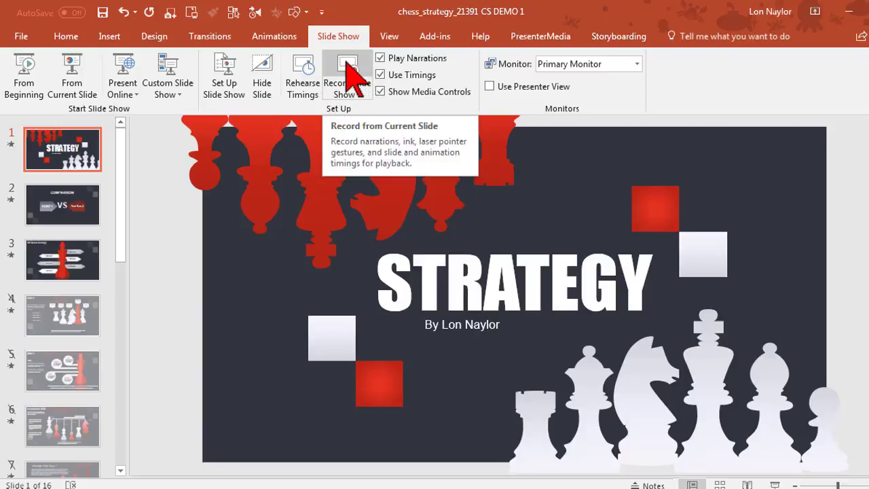
Step: Examine the Save As options of the chess strategy presentation and return to the slides without saving
{"action": "left_click", "coordinate": [23, 37]}
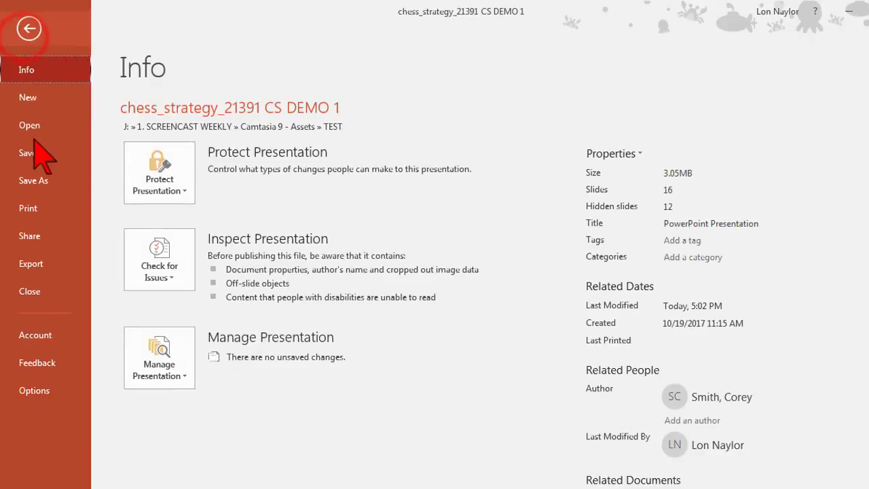
{"action": "left_click", "coordinate": [41, 178]}
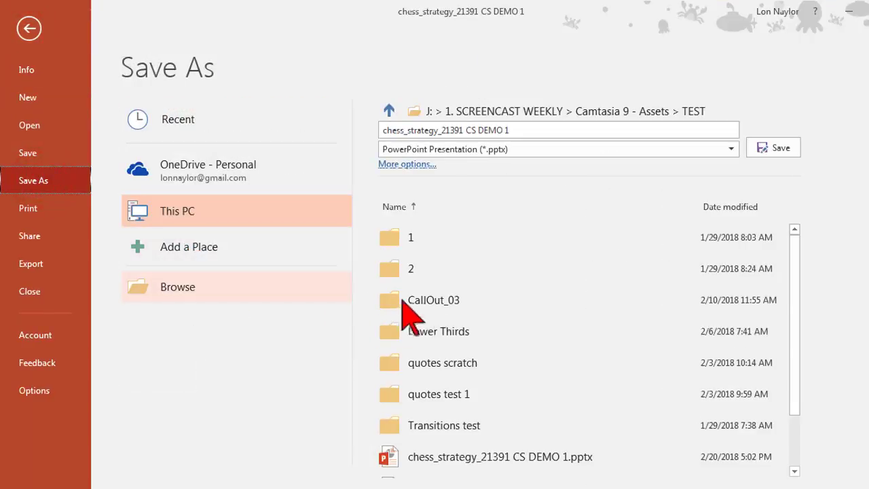
{"action": "left_click", "coordinate": [29, 29]}
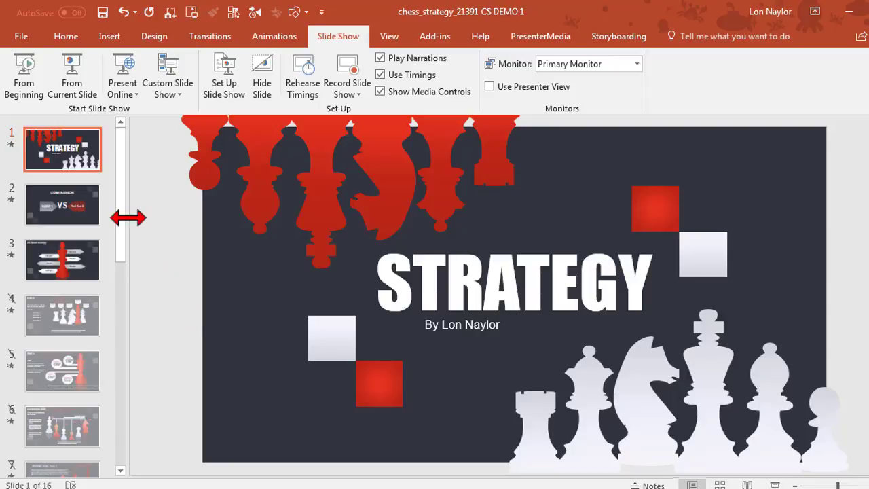
{"action": "left_click", "coordinate": [157, 300]}
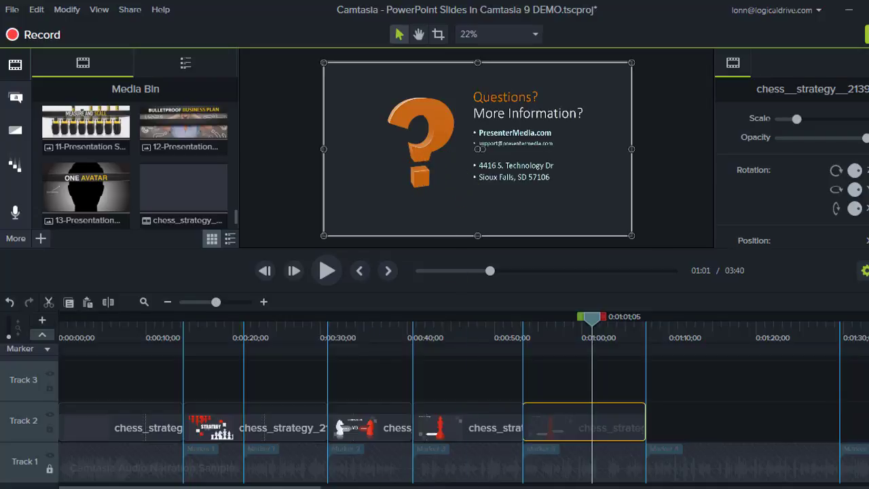
Step: Bring up the Static Bullets Sample presentation in PowerPoint on its VIDEO TITLE slide
{"action": "mouse_move", "coordinate": [380, 486]}
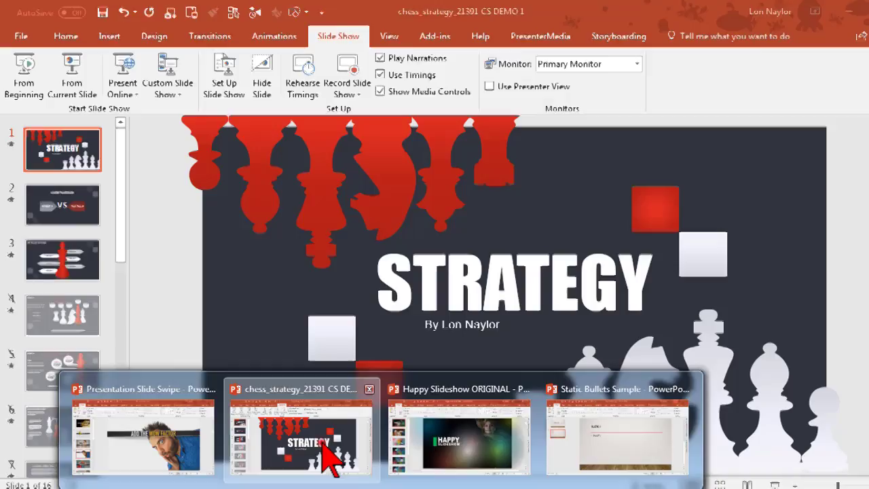
{"action": "left_click", "coordinate": [322, 442]}
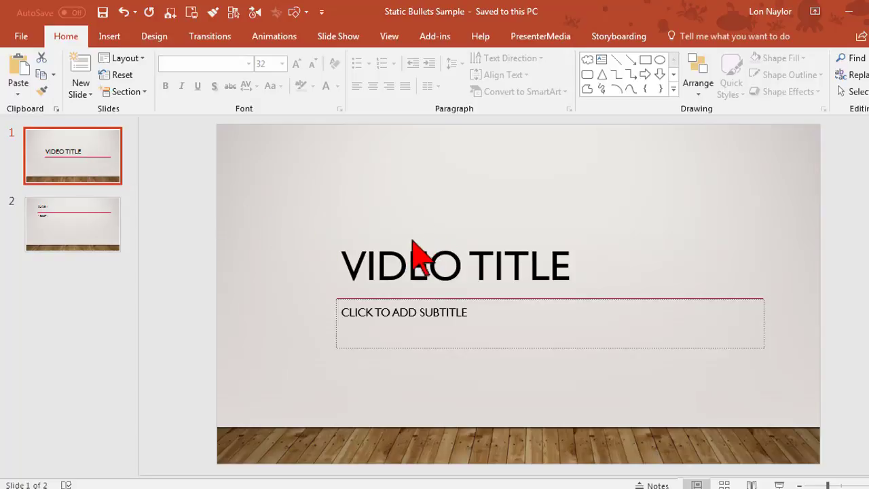
{"action": "left_click", "coordinate": [180, 229]}
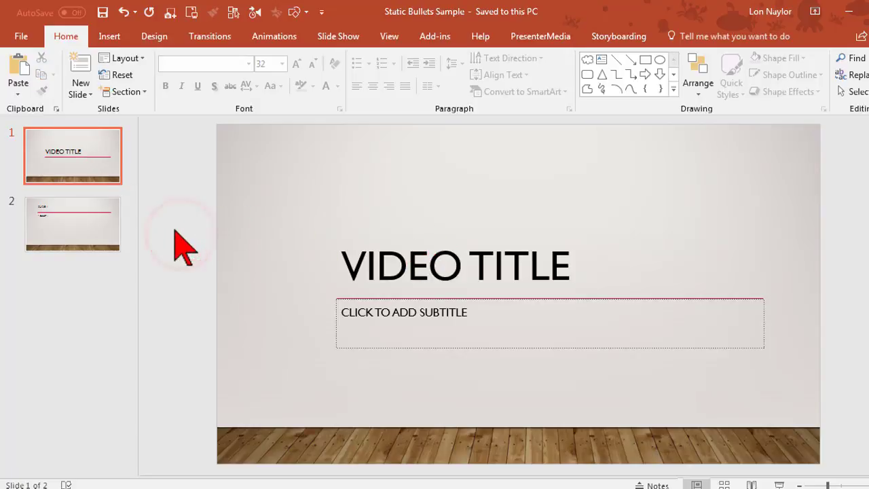